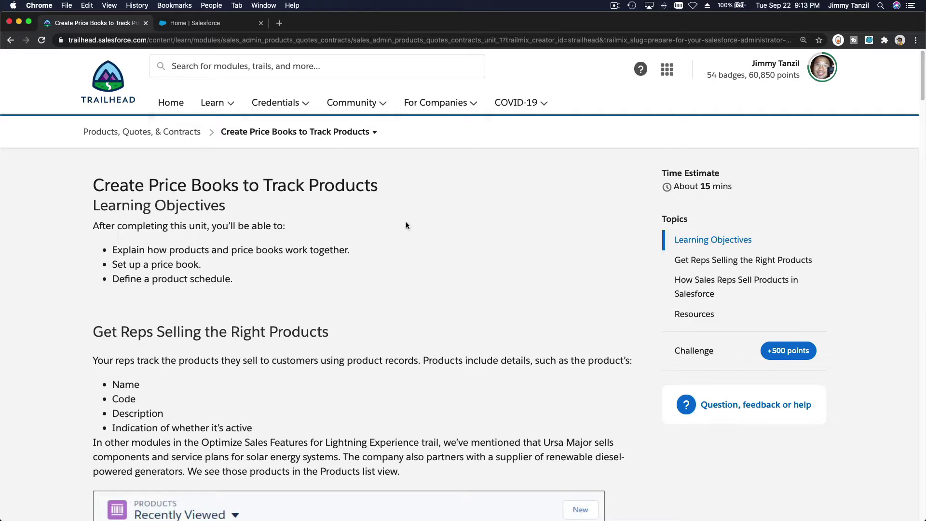
Read down to the unit's sample Products table, then switch to the Salesforce home page
{"action": "scroll", "coordinate": [421, 240], "scroll_direction": "down", "scroll_amount": 5}
{"action": "scroll", "coordinate": [422, 239], "scroll_direction": "down", "scroll_amount": 2}
{"action": "scroll", "coordinate": [422, 238], "scroll_direction": "down", "scroll_amount": 3}
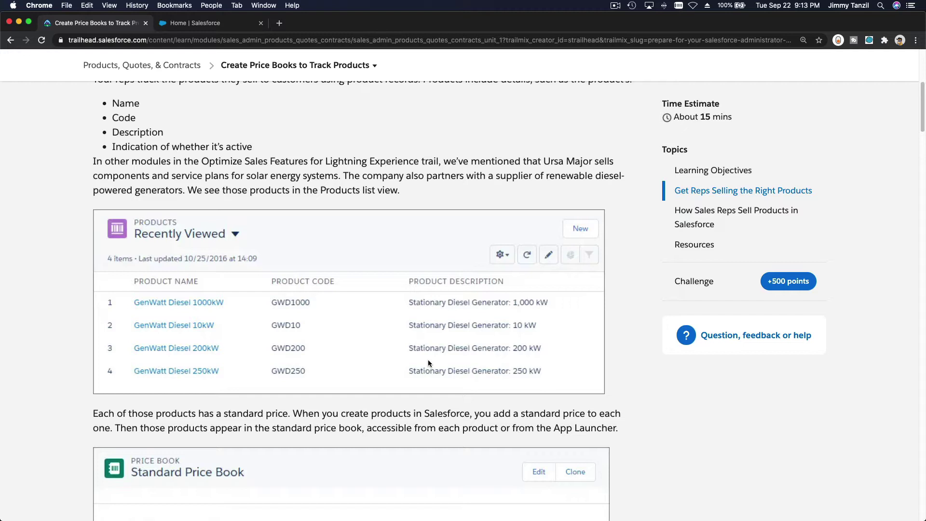
{"action": "scroll", "coordinate": [429, 362], "scroll_direction": "down", "scroll_amount": 1}
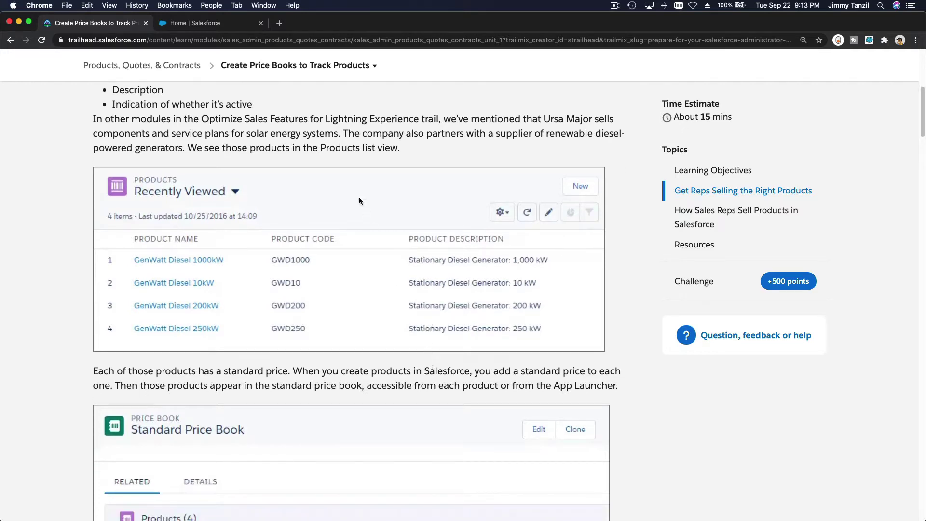
{"action": "left_click", "coordinate": [203, 29]}
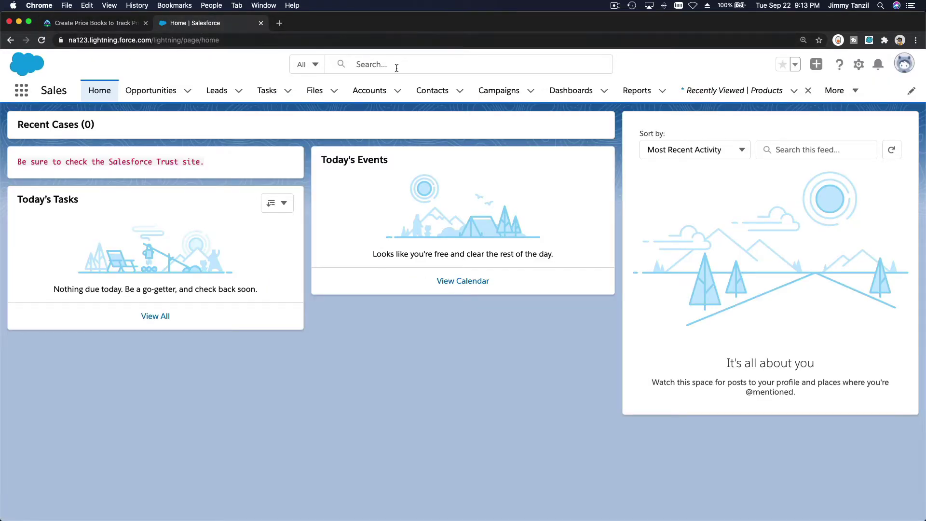
Find Products through an App Launcher search for 'Pro' and show the All Products list view
{"action": "left_click", "coordinate": [22, 95]}
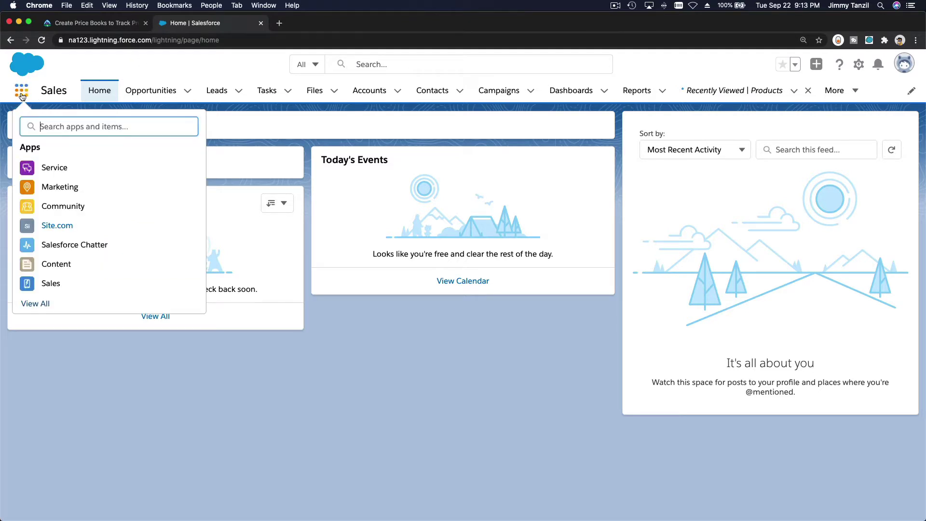
{"action": "type", "text": "Pro"}
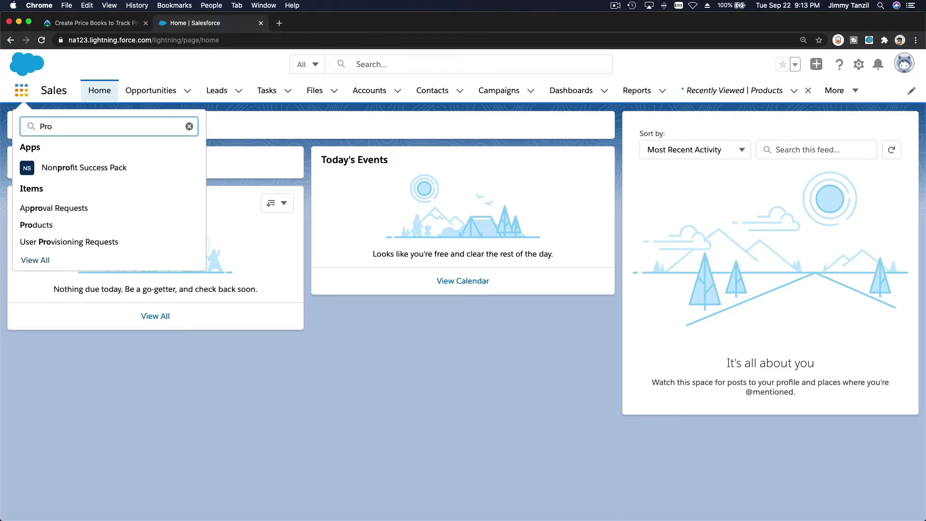
{"action": "left_click", "coordinate": [37, 225]}
{"action": "left_click", "coordinate": [111, 136]}
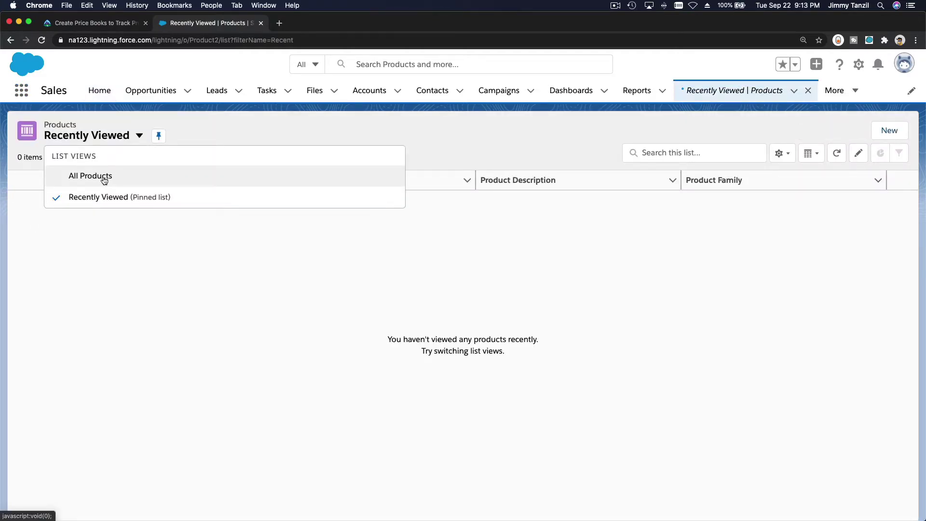
{"action": "left_click", "coordinate": [104, 181]}
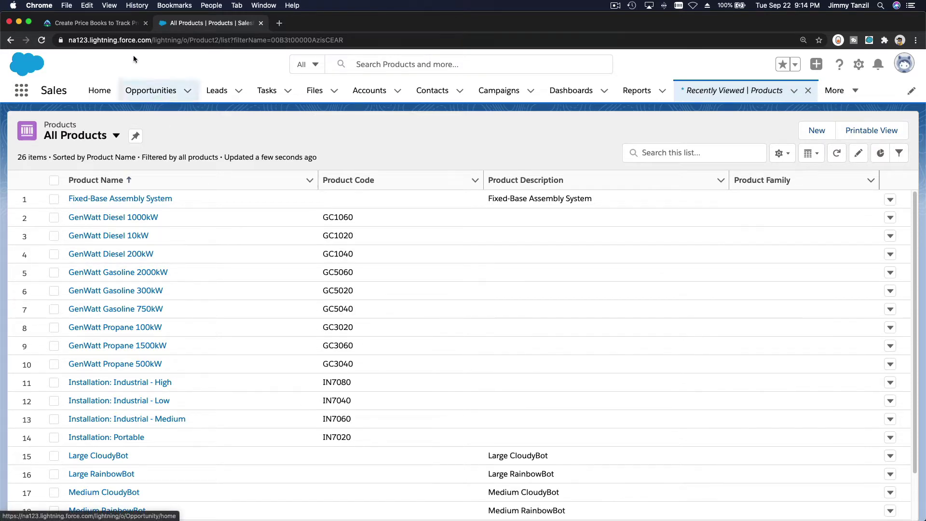
Return to the Trailhead unit and scroll down to its Create Price Book steps
{"action": "left_click", "coordinate": [115, 27]}
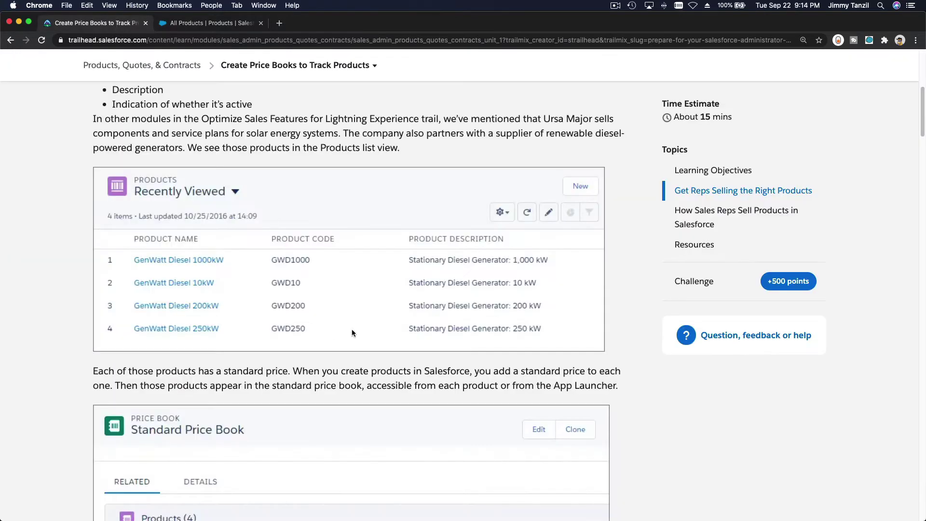
{"action": "scroll", "coordinate": [352, 333], "scroll_direction": "down", "scroll_amount": 5}
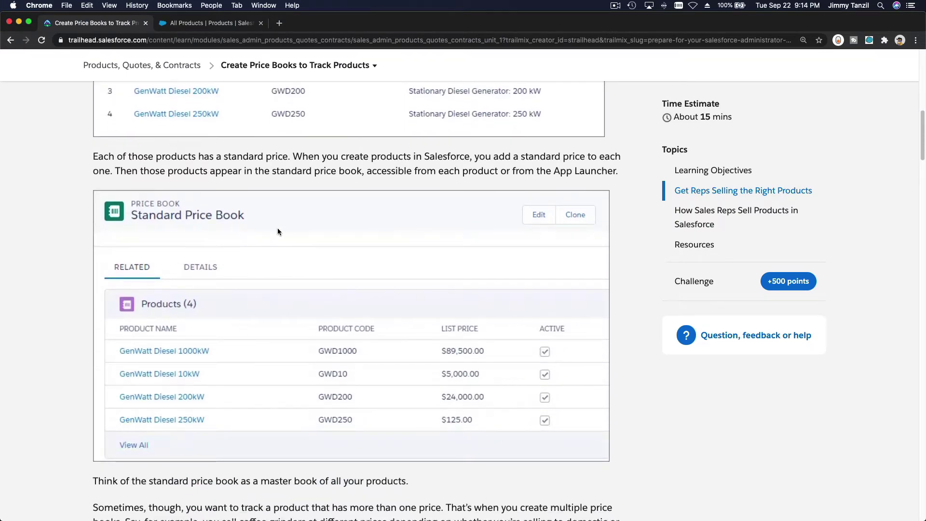
{"action": "scroll", "coordinate": [278, 232], "scroll_direction": "down", "scroll_amount": 3}
{"action": "scroll", "coordinate": [278, 231], "scroll_direction": "down", "scroll_amount": 4}
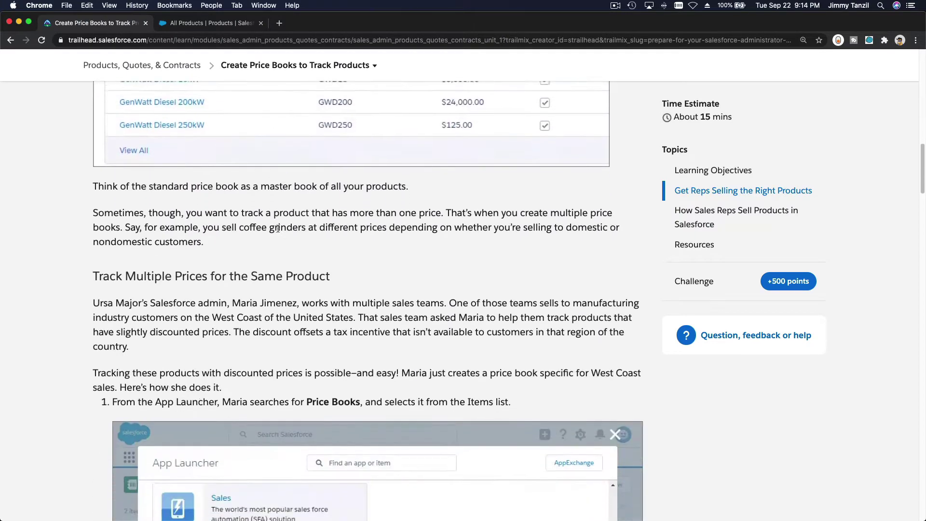
{"action": "scroll", "coordinate": [277, 231], "scroll_direction": "down", "scroll_amount": 5}
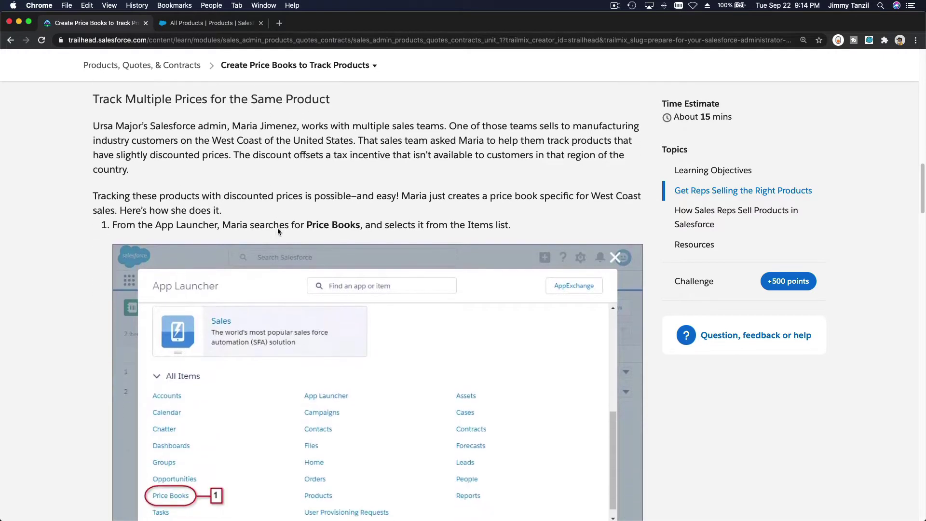
{"action": "scroll", "coordinate": [277, 228], "scroll_direction": "down", "scroll_amount": 7}
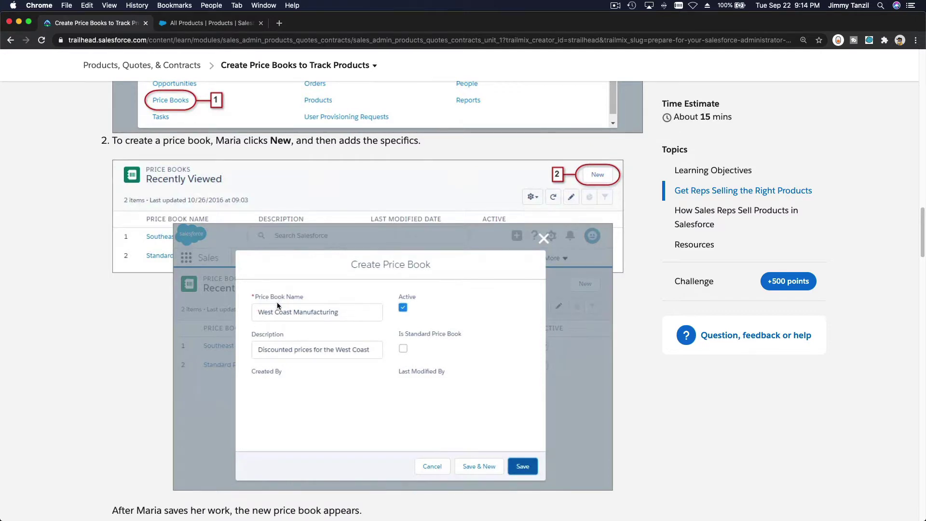
{"action": "scroll", "coordinate": [278, 305], "scroll_direction": "down", "scroll_amount": 1}
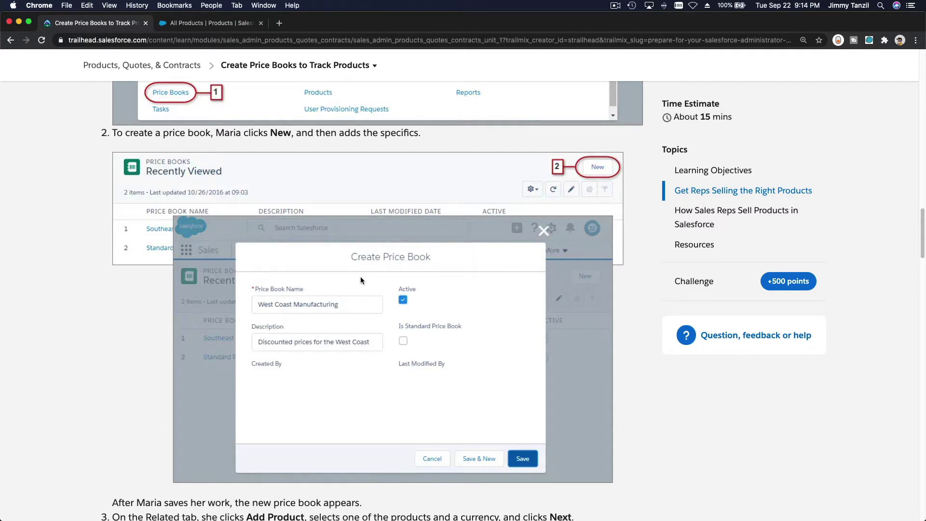
{"action": "scroll", "coordinate": [360, 278], "scroll_direction": "up", "scroll_amount": 1}
Read through step 3 of the price book instructions, then go back to the All Products list
{"action": "scroll", "coordinate": [360, 277], "scroll_direction": "down", "scroll_amount": 1}
{"action": "scroll", "coordinate": [207, 258], "scroll_direction": "down", "scroll_amount": 1}
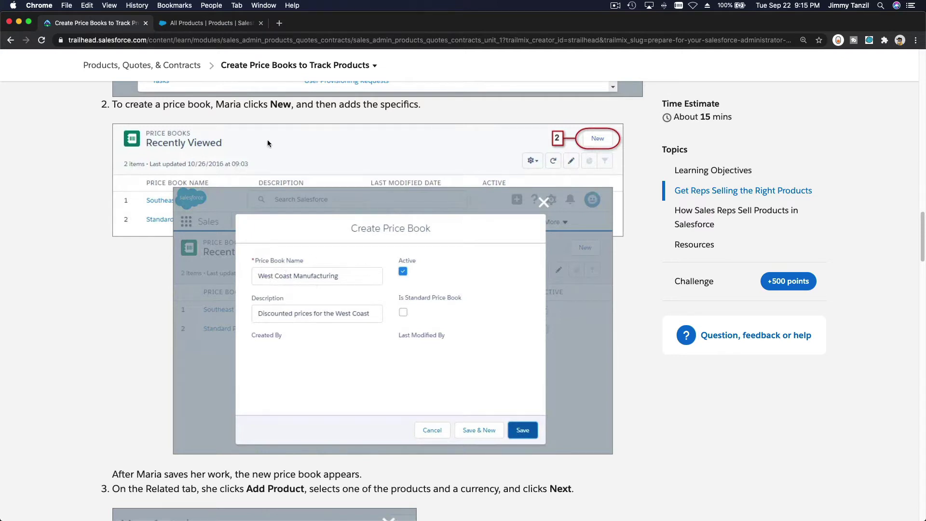
{"action": "left_click", "coordinate": [211, 24]}
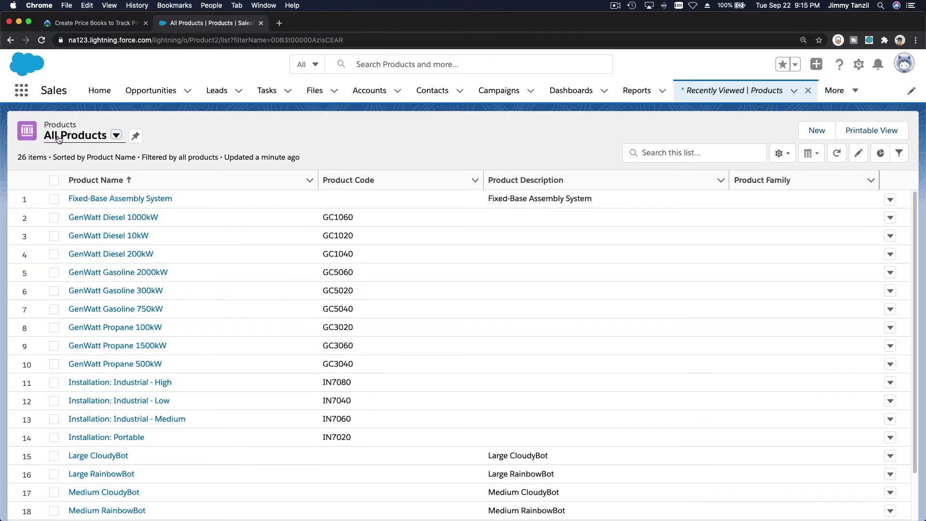
Find Price Books through an App Launcher search for 'Price' and start a new price book
{"action": "left_click", "coordinate": [23, 90]}
{"action": "type", "text": "Price"}
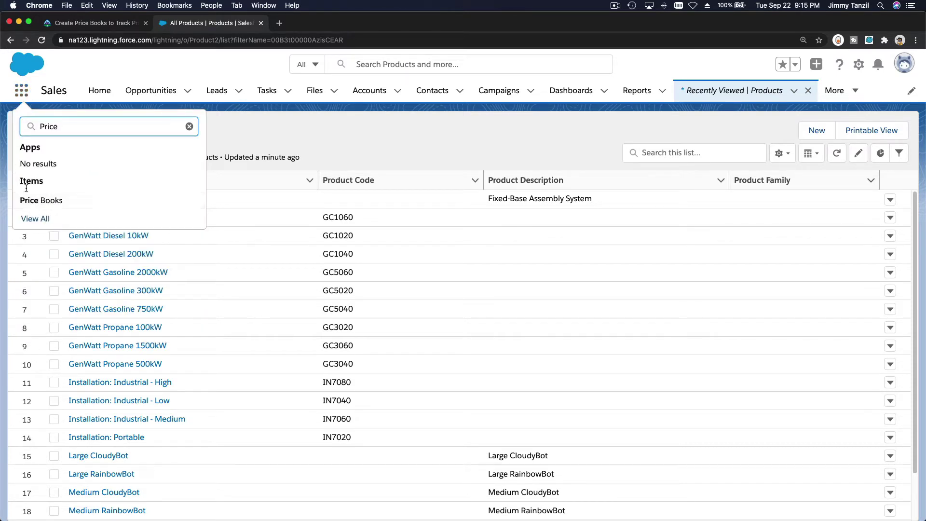
{"action": "left_click", "coordinate": [51, 200]}
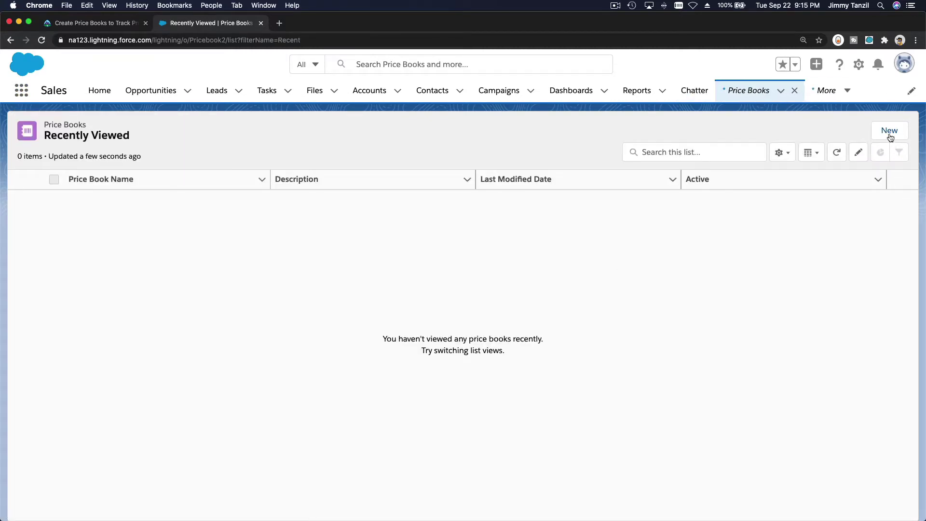
{"action": "left_click", "coordinate": [890, 131]}
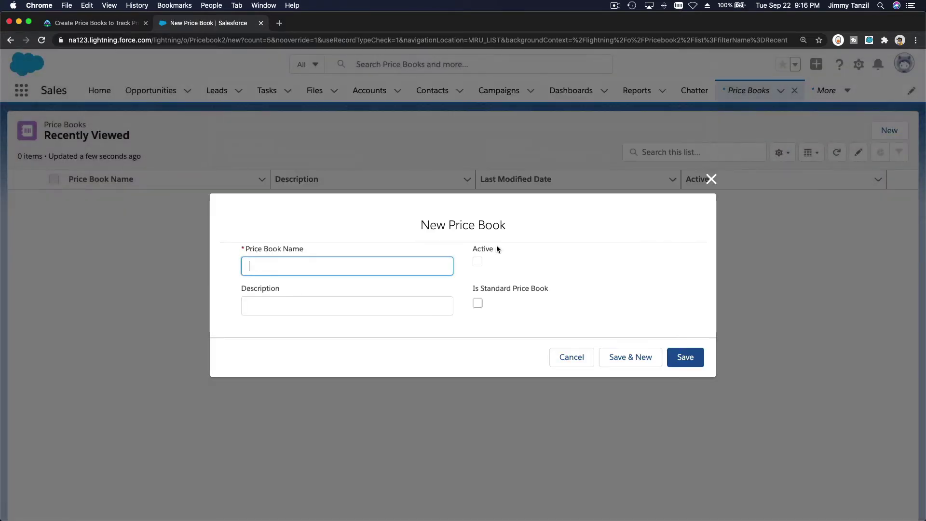
Name it West Coast Manufacturing, mark it Active, and describe it as 'Prices for the west coast'
{"action": "type", "text": "Westcoas"}
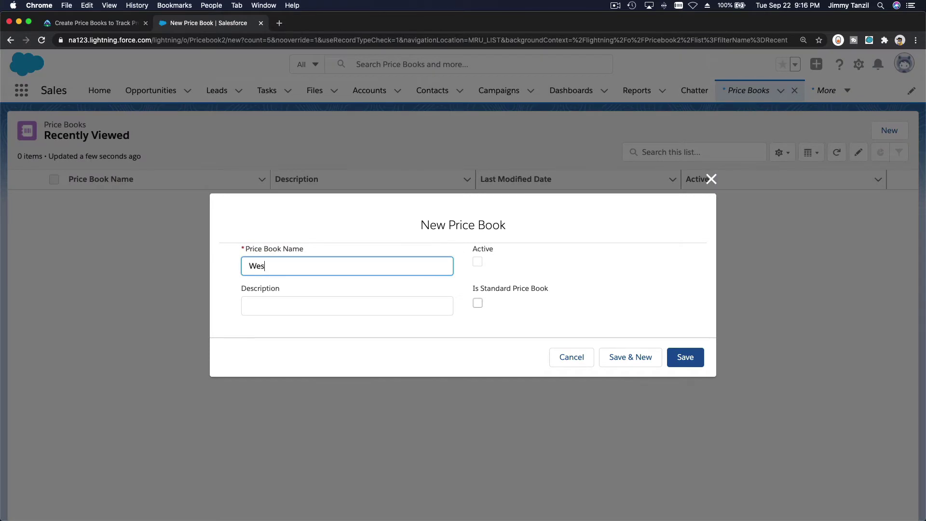
{"action": "key", "text": "BackSpace"}
{"action": "key", "text": "BackSpace"}
{"action": "key", "text": "BackSpace"}
{"action": "key", "text": "BackSpace"}
{"action": "type", "text": "Coast Manufacturing"}
{"action": "key", "text": "Tab"}
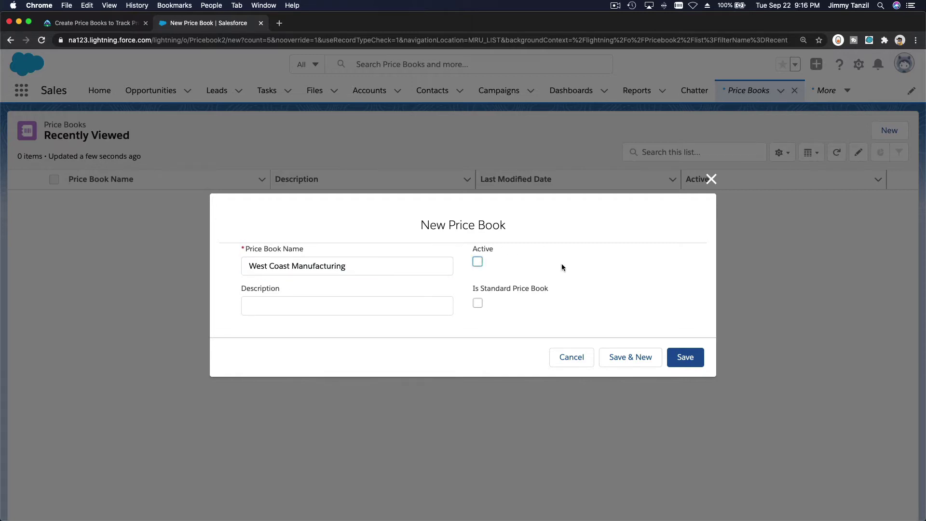
{"action": "left_click", "coordinate": [477, 262]}
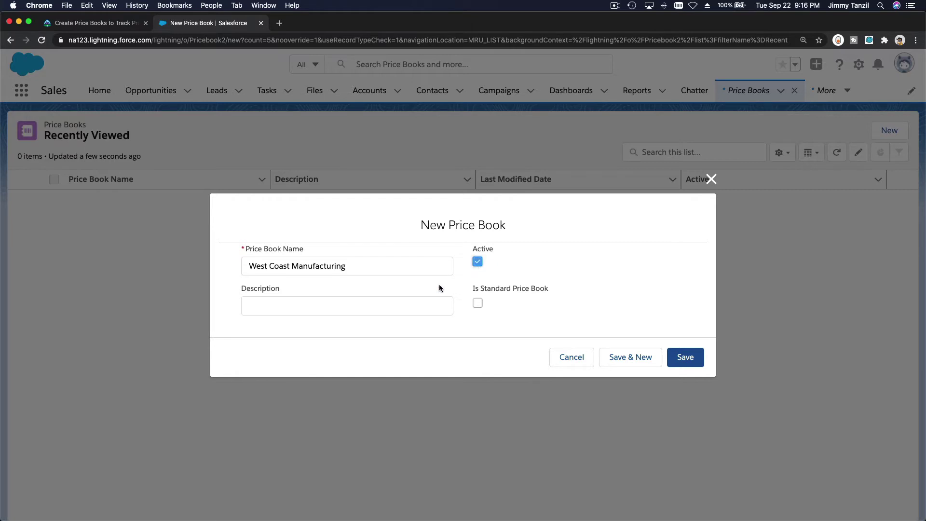
{"action": "left_click", "coordinate": [392, 308]}
{"action": "type", "text": "Prices for the west coast"}
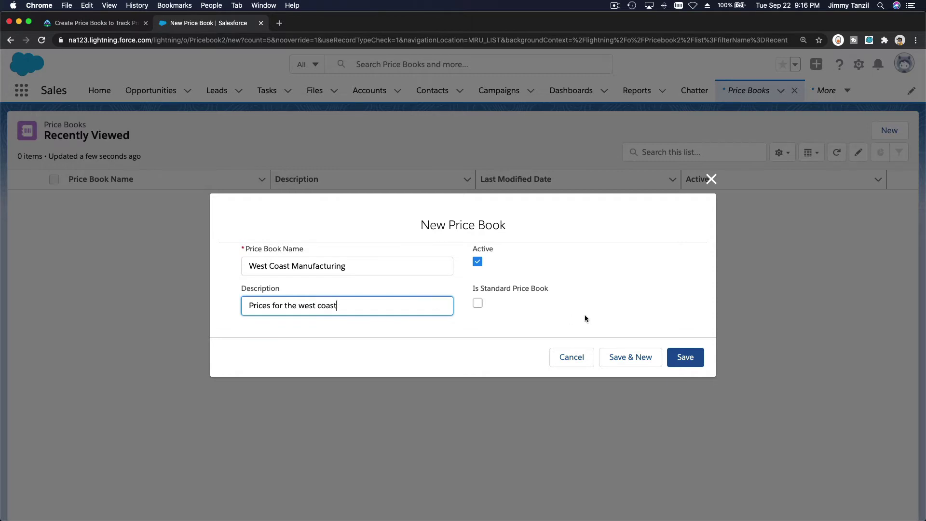
Save the West Coast Manufacturing price book and dismiss the creation confirmation
{"action": "left_click", "coordinate": [691, 365]}
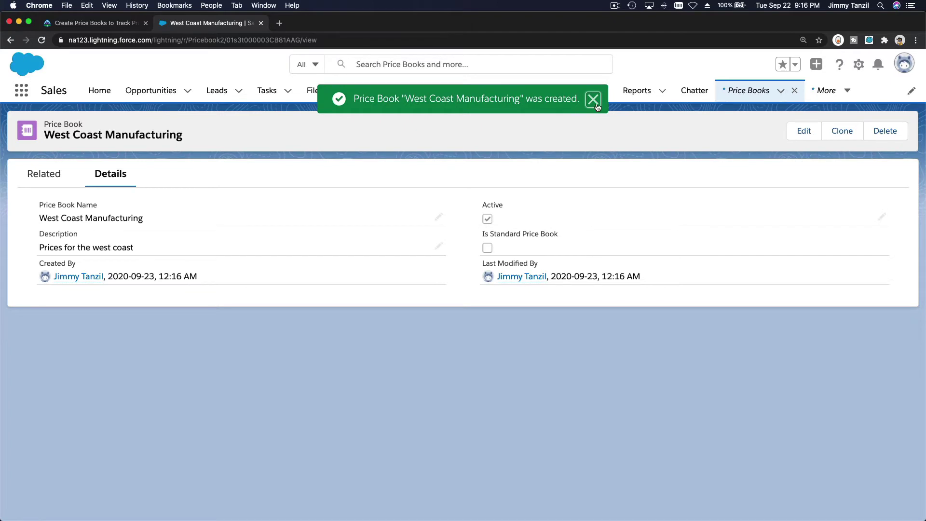
{"action": "left_click", "coordinate": [594, 100]}
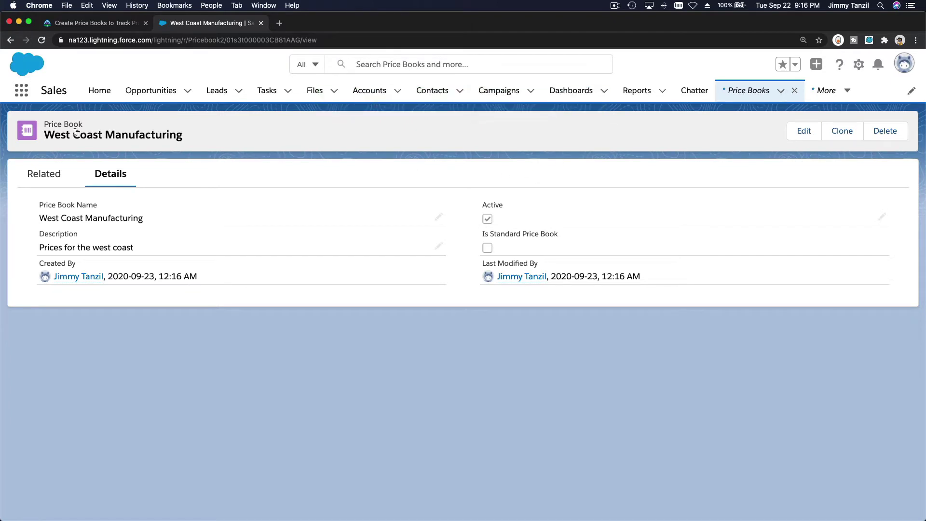
{"action": "left_click_drag", "start_coordinate": [45, 136], "coordinate": [188, 134]}
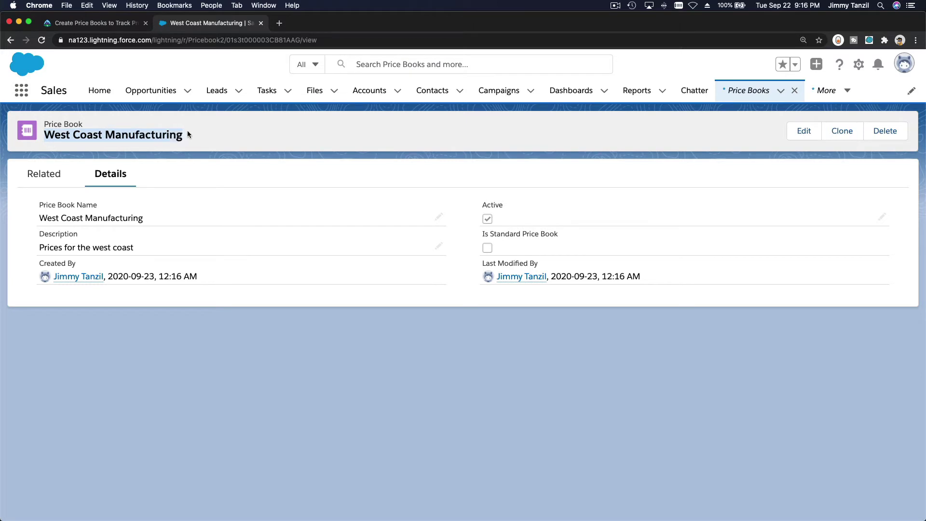
{"action": "left_click", "coordinate": [236, 136]}
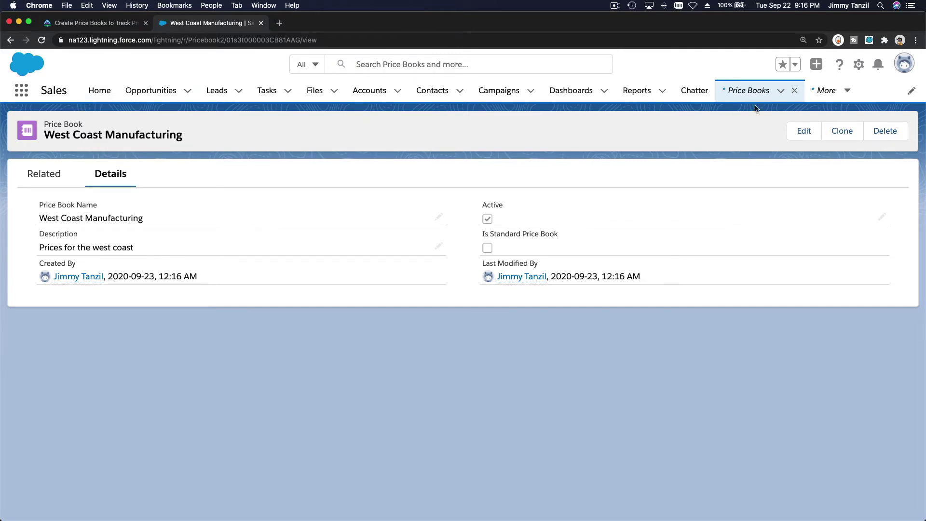
Show all products from the More menu and open the GenWatt Propane 1500kW record
{"action": "left_click", "coordinate": [826, 90]}
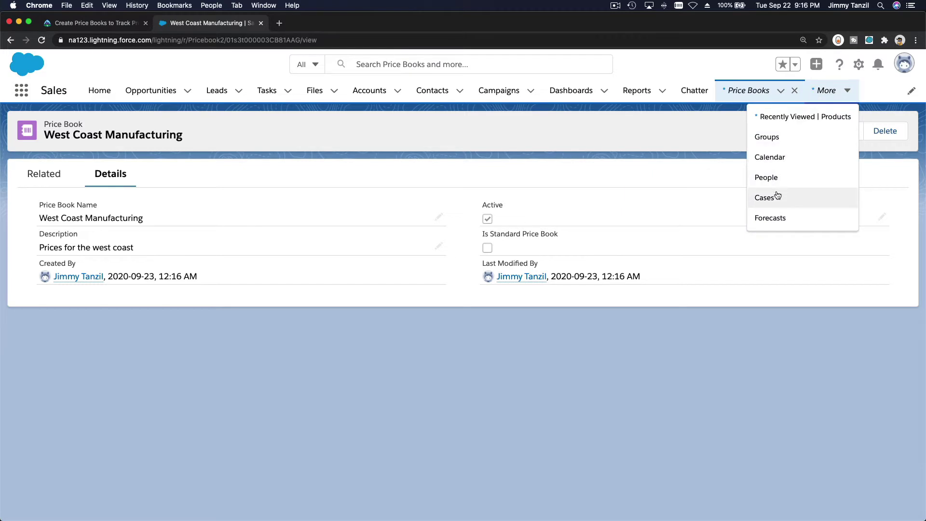
{"action": "left_click", "coordinate": [785, 119]}
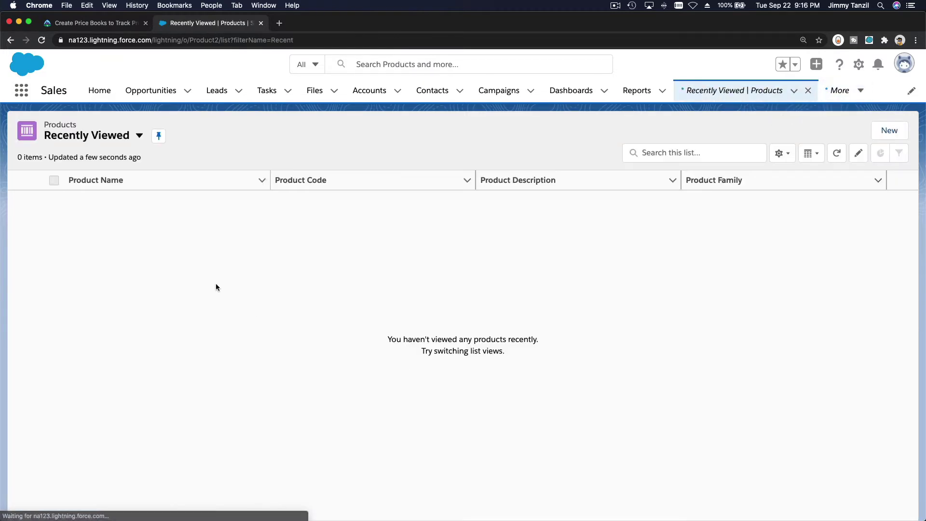
{"action": "left_click", "coordinate": [96, 137]}
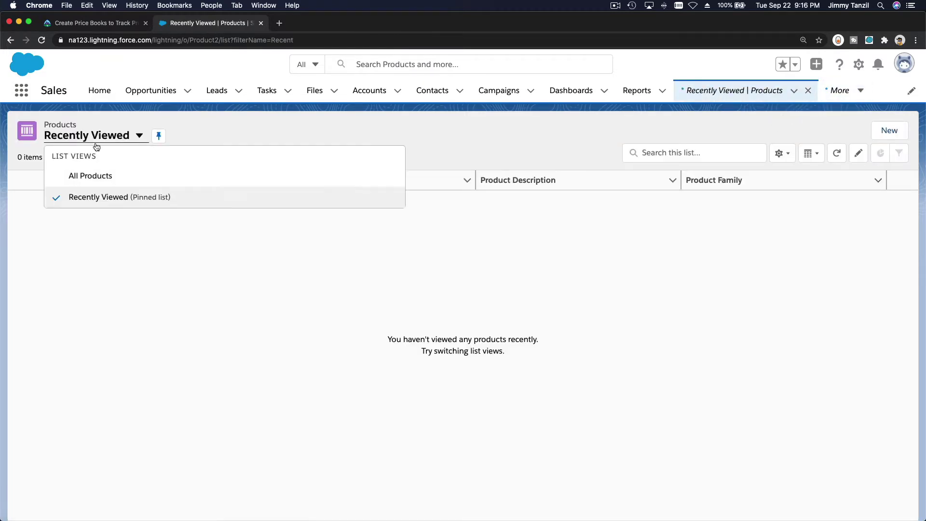
{"action": "left_click", "coordinate": [99, 179]}
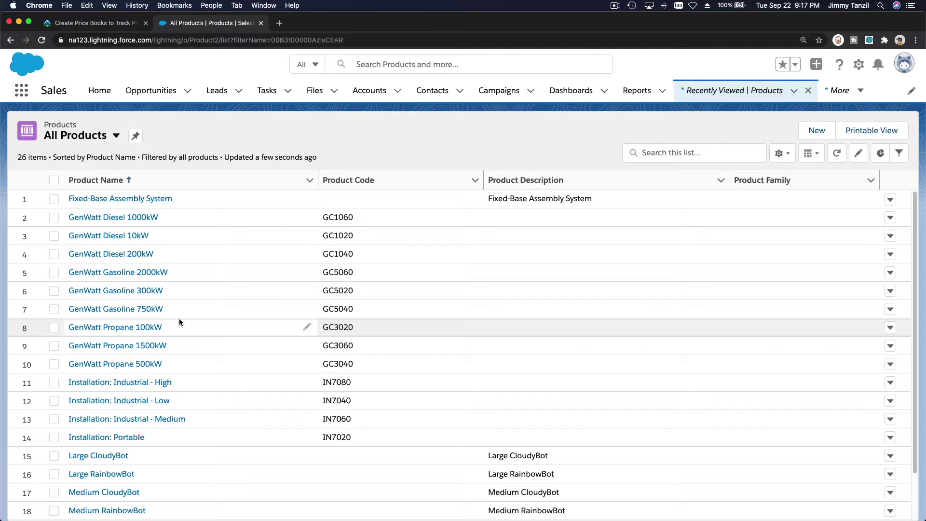
{"action": "left_click", "coordinate": [163, 352]}
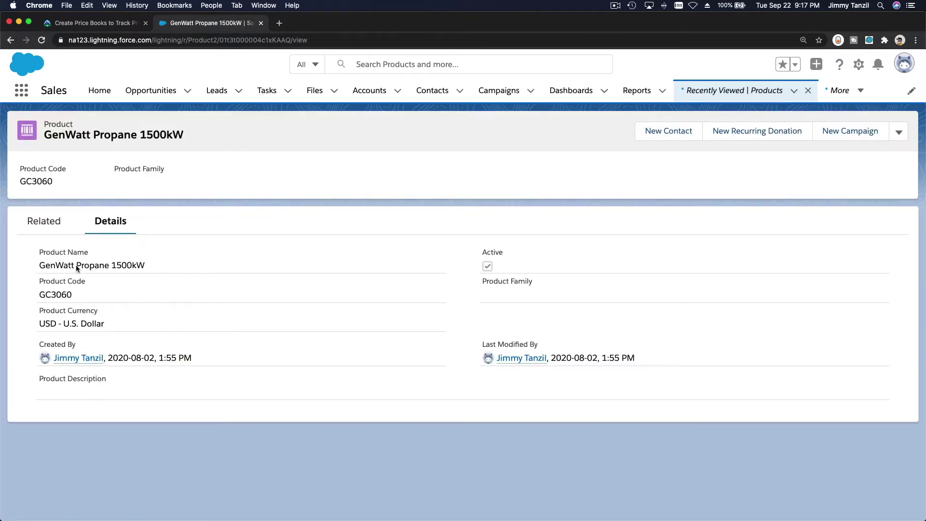
Add the product to the West Coast Manufacturing price book in USD and continue to entry details
{"action": "left_click", "coordinate": [54, 225]}
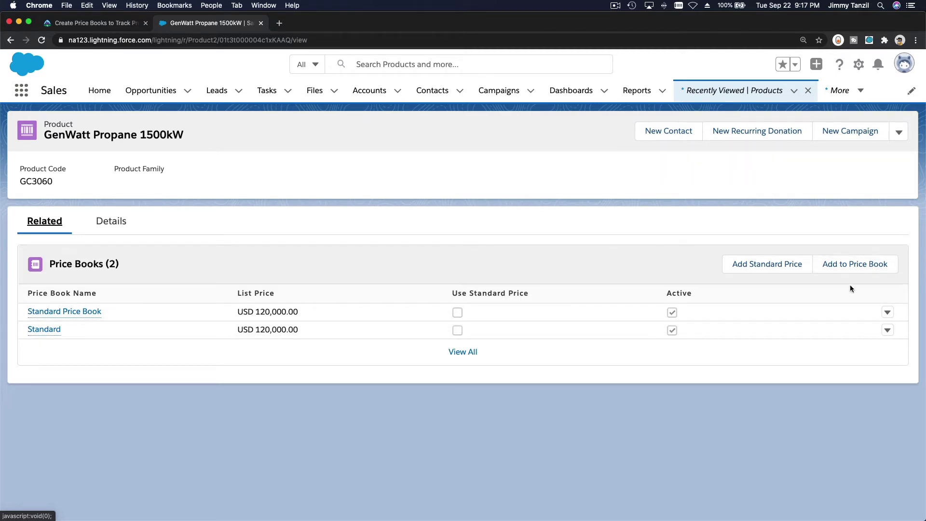
{"action": "left_click", "coordinate": [850, 272]}
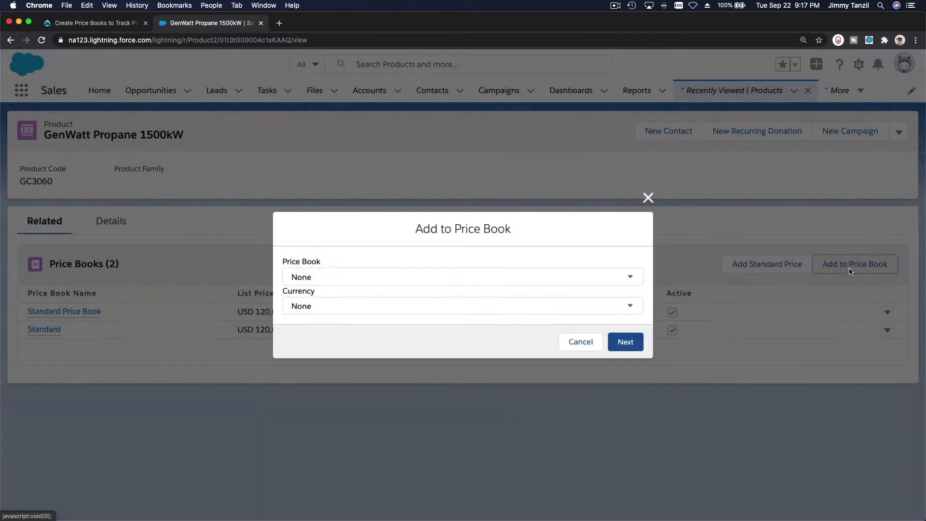
{"action": "left_click", "coordinate": [371, 276]}
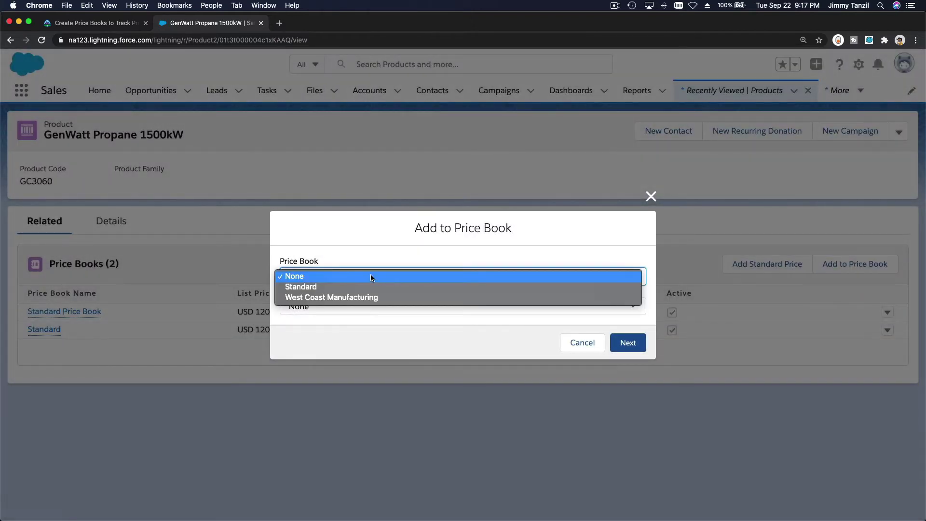
{"action": "left_click", "coordinate": [394, 297]}
{"action": "left_click", "coordinate": [362, 308]}
{"action": "left_click", "coordinate": [362, 318]}
{"action": "left_click", "coordinate": [627, 344]}
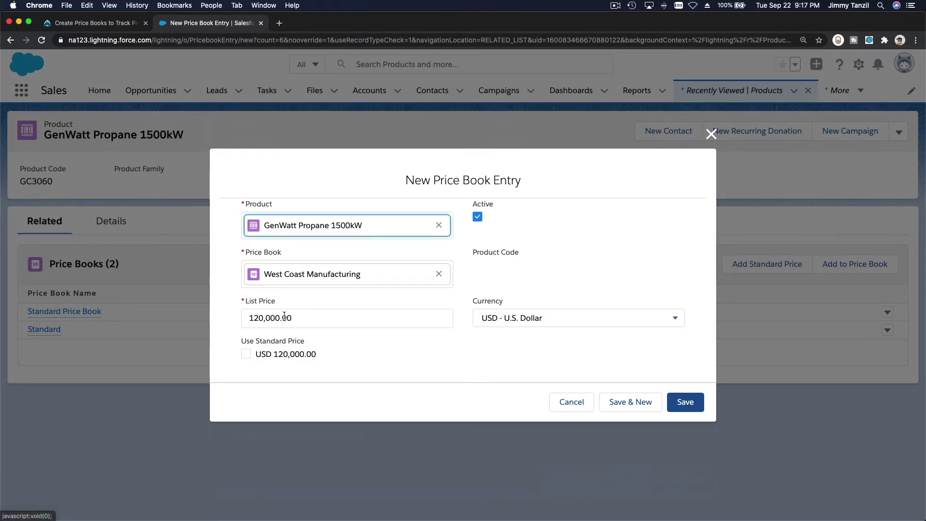
Change the entry's list price from 120,000.00 to 100,000.00 and save it
{"action": "left_click", "coordinate": [258, 317]}
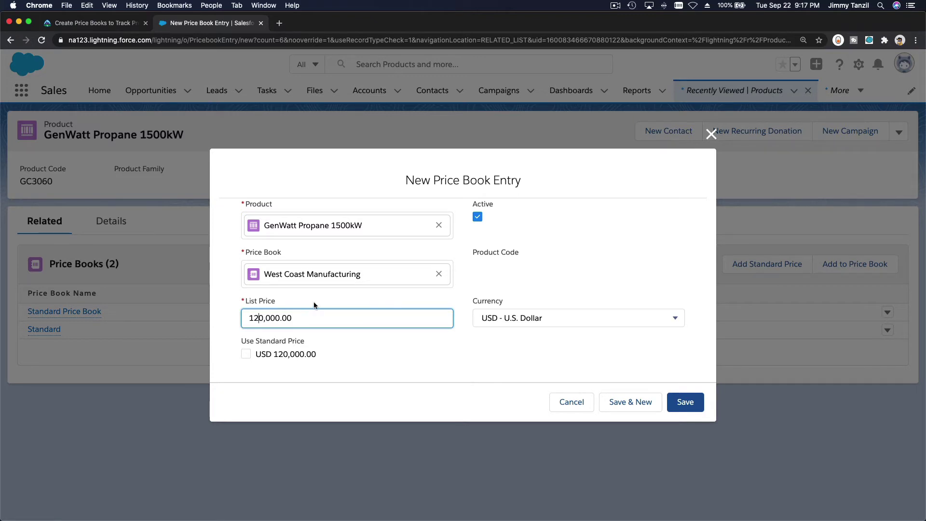
{"action": "key", "text": "BackSpace"}
{"action": "type", "text": "1"}
{"action": "left_click", "coordinate": [321, 337]}
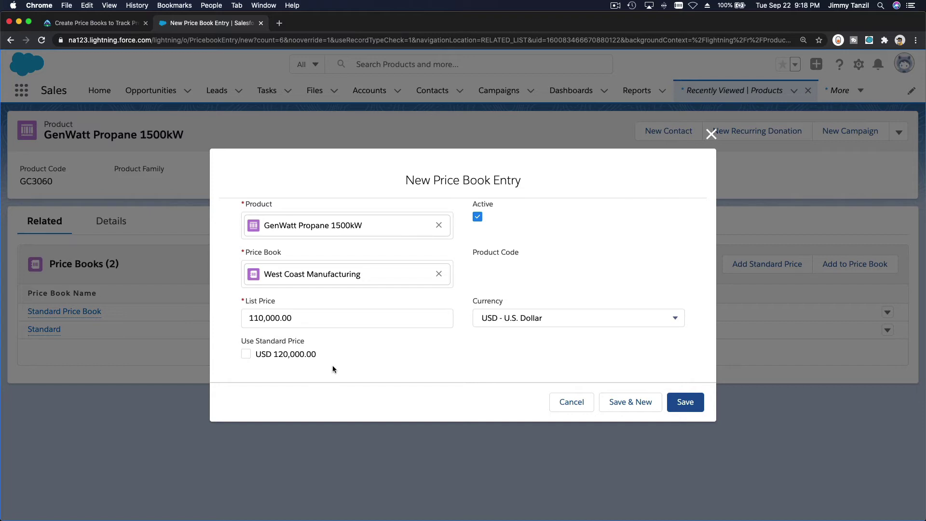
{"action": "left_click", "coordinate": [256, 320]}
{"action": "key", "text": "BackSpace"}
{"action": "type", "text": "0"}
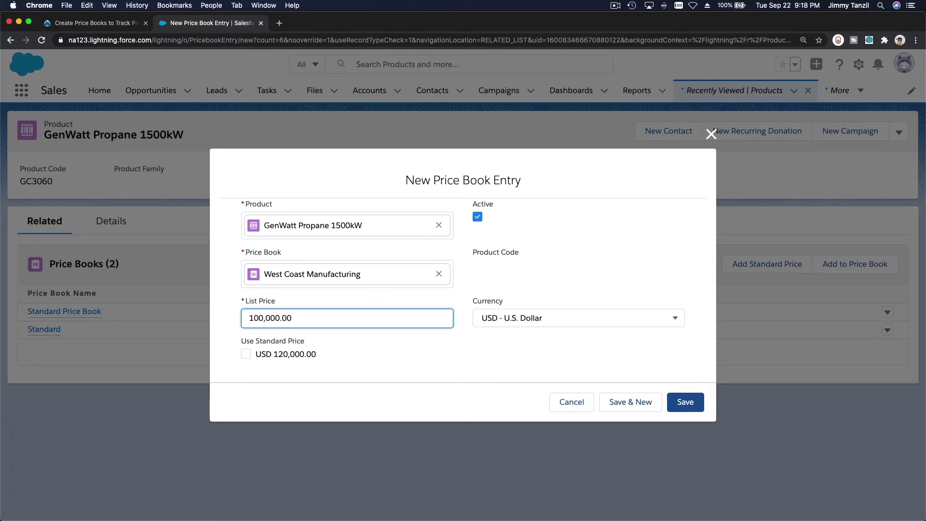
{"action": "left_click", "coordinate": [330, 384]}
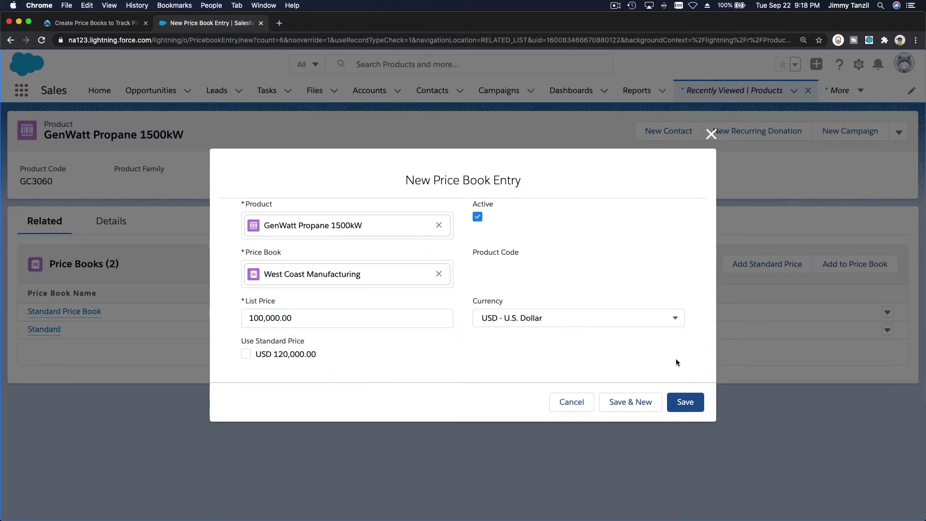
{"action": "left_click", "coordinate": [684, 399]}
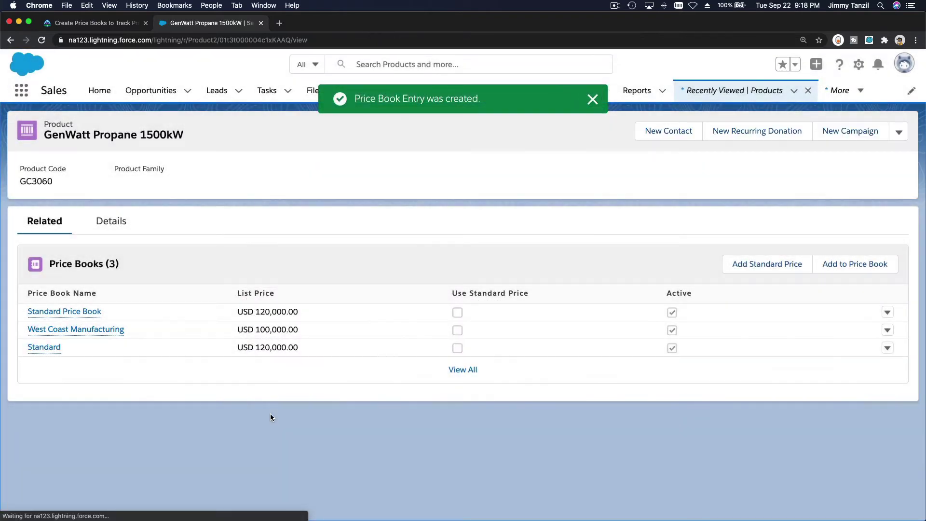
{"action": "triple_click", "coordinate": [85, 139]}
{"action": "left_click", "coordinate": [86, 153]}
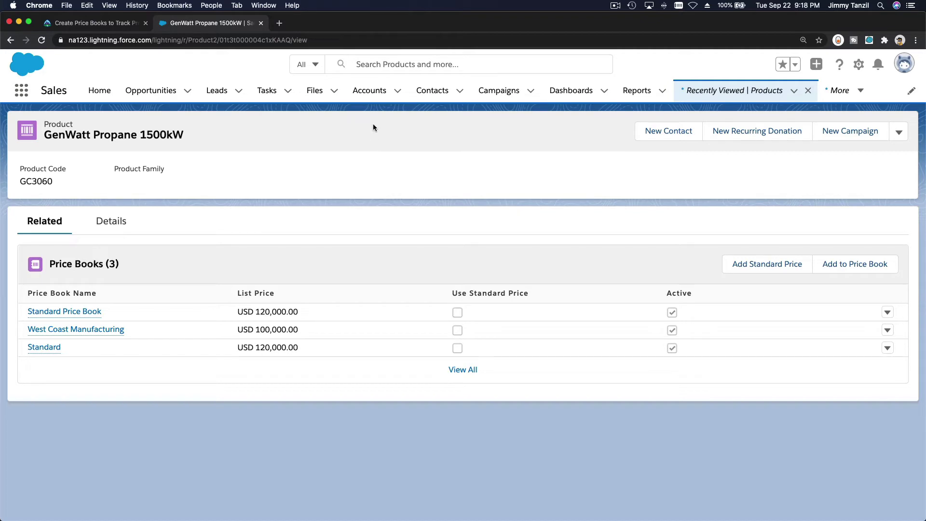
{"action": "left_click", "coordinate": [369, 91]}
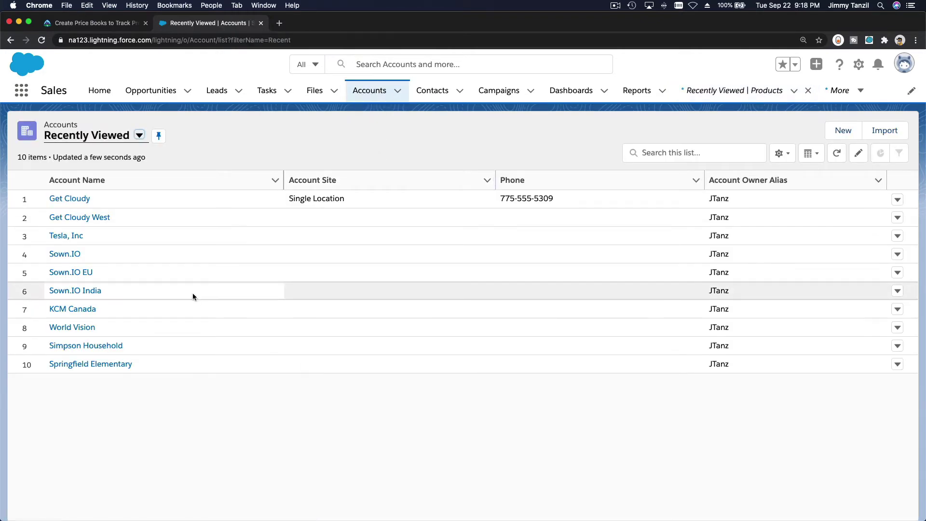
Open the Tesla, Inc account and scroll to its Opportunities related list
{"action": "left_click", "coordinate": [68, 236]}
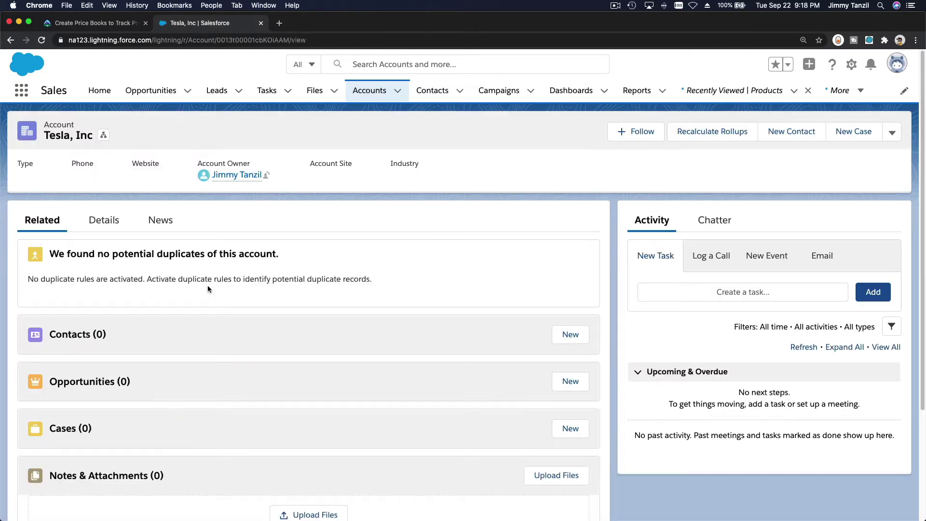
{"action": "scroll", "coordinate": [236, 258], "scroll_direction": "down", "scroll_amount": 3}
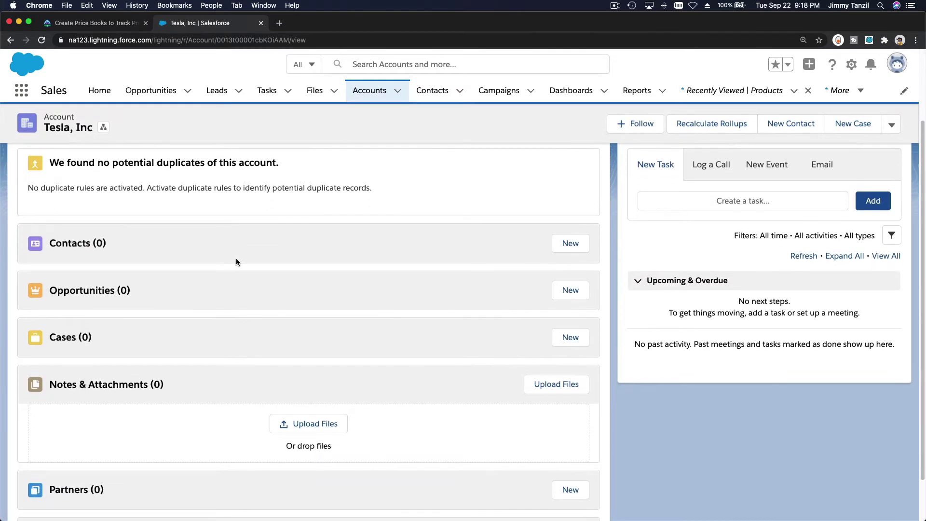
Enter amount 110,000 and close date 2020-09-22 on the new Tesla, Inc opportunity
{"action": "left_click", "coordinate": [561, 291]}
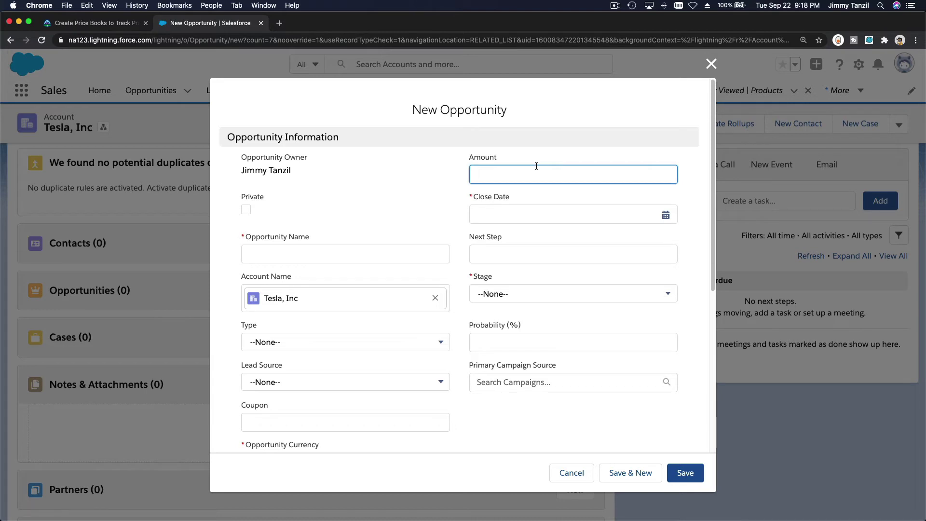
{"action": "type", "text": "110000"}
{"action": "left_click", "coordinate": [557, 210]}
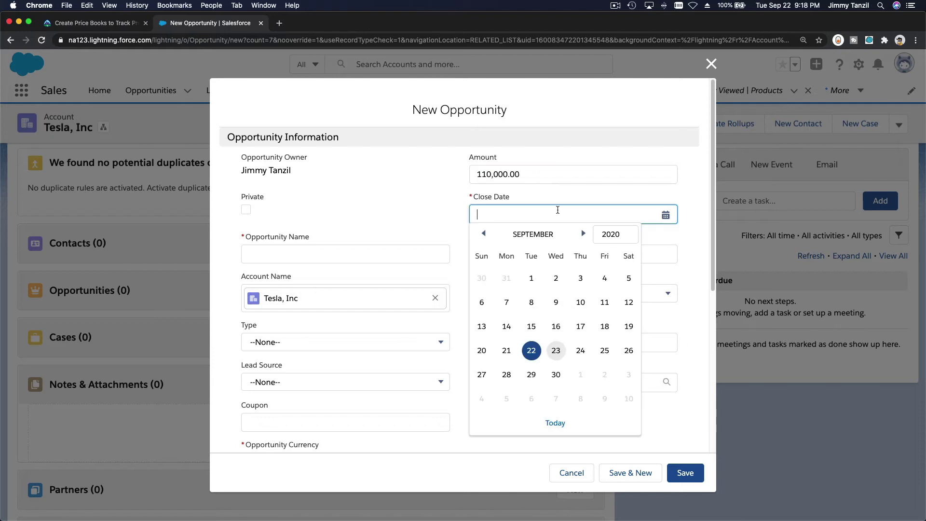
{"action": "left_click", "coordinate": [531, 350]}
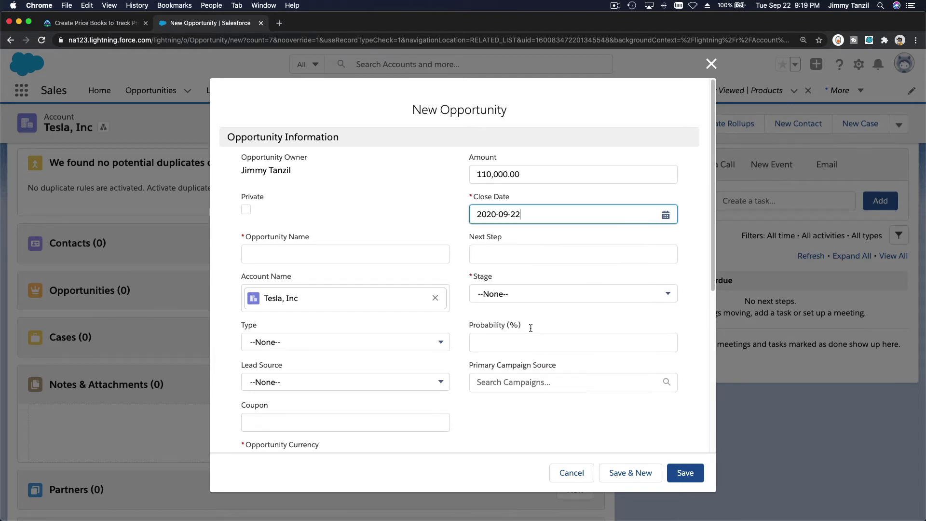
Set stage to Closed Won and type to Existing Customer - Upgrade, then review remaining fields
{"action": "left_click", "coordinate": [528, 294]}
{"action": "scroll", "coordinate": [540, 340], "scroll_direction": "down", "scroll_amount": 3}
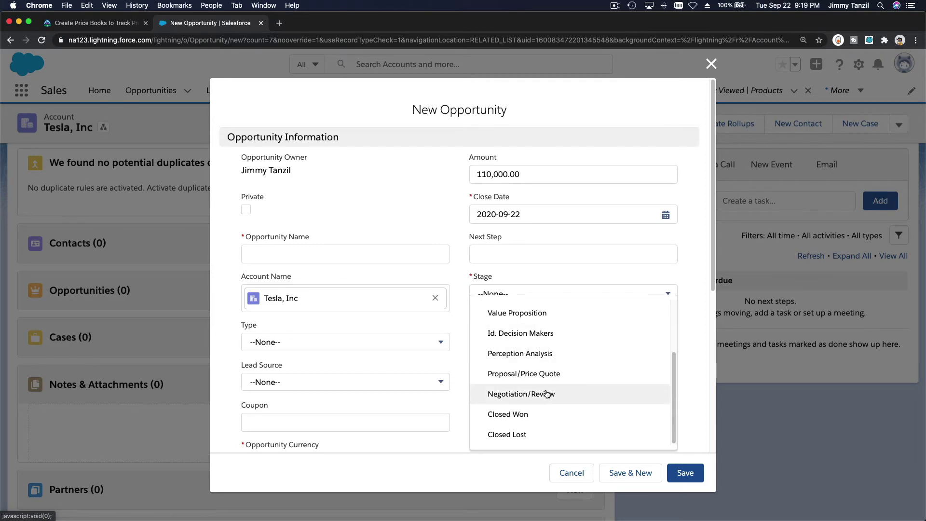
{"action": "left_click", "coordinate": [546, 409]}
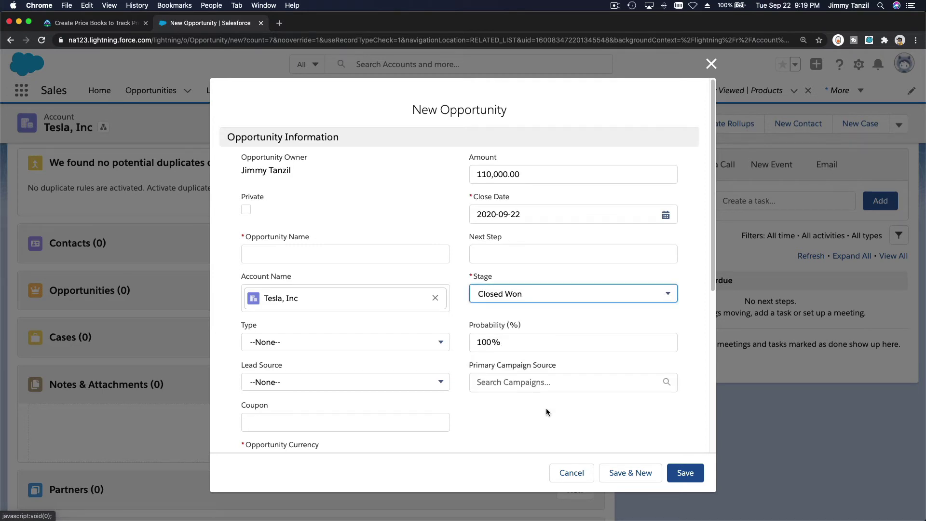
{"action": "left_click", "coordinate": [535, 316]}
{"action": "left_click", "coordinate": [359, 340]}
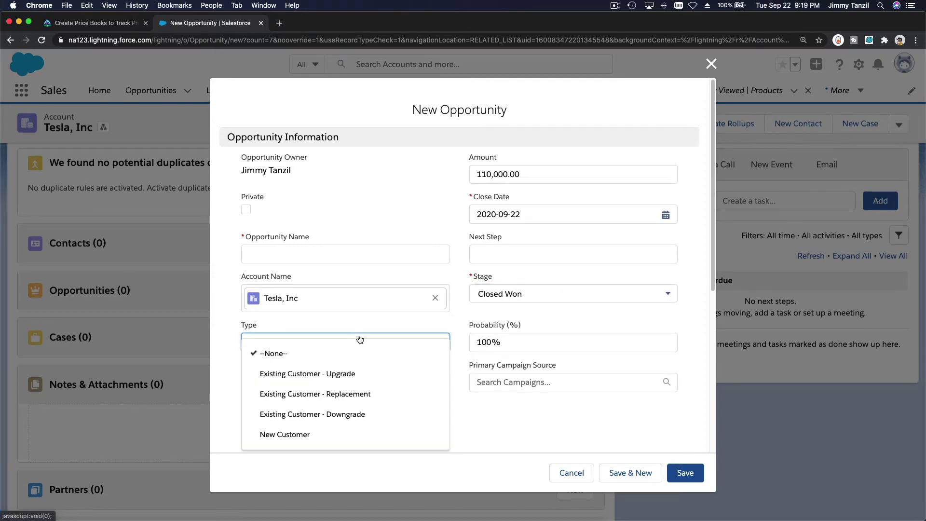
{"action": "left_click", "coordinate": [373, 381]}
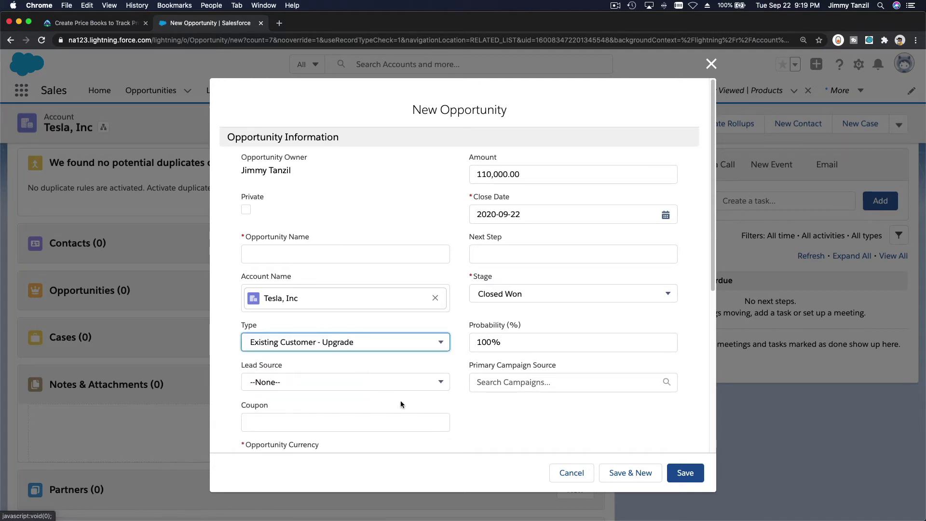
{"action": "scroll", "coordinate": [389, 399], "scroll_direction": "down", "scroll_amount": 3}
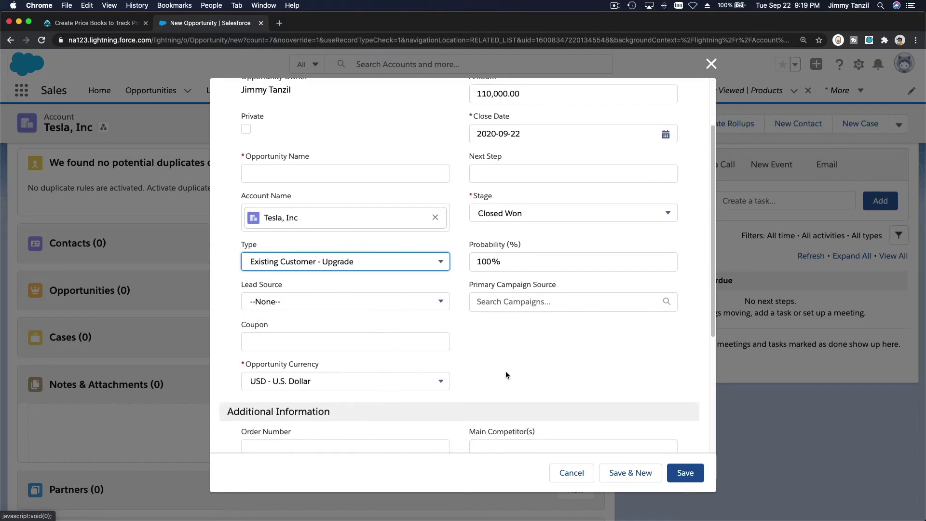
{"action": "scroll", "coordinate": [578, 357], "scroll_direction": "down", "scroll_amount": 5}
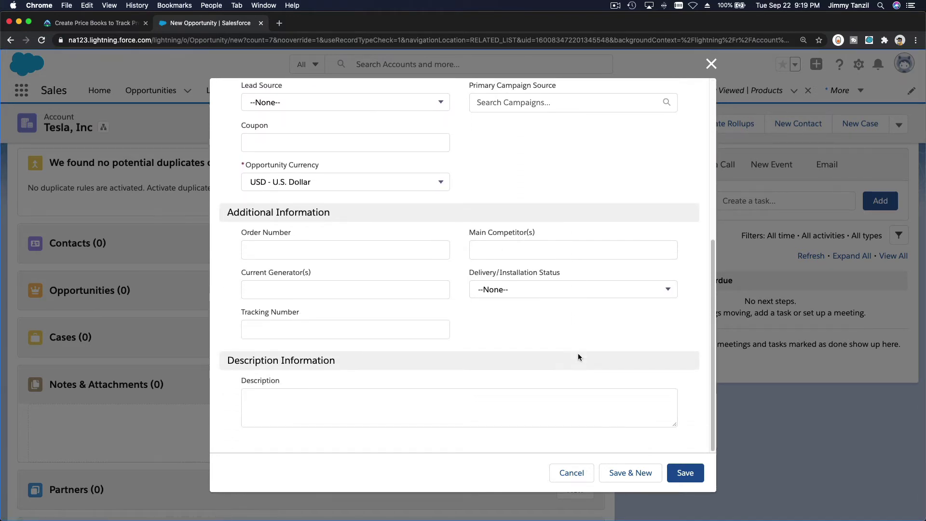
Name the opportunity 'Genset for Fremont Factory - Tesla, Inc' and save it
{"action": "left_click", "coordinate": [695, 476]}
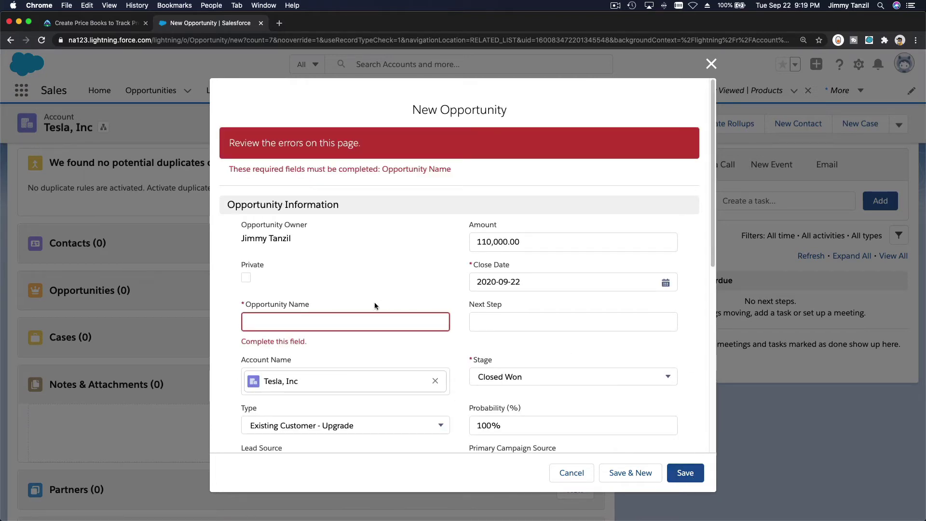
{"action": "left_click", "coordinate": [375, 321]}
{"action": "type", "text": "Genset for"}
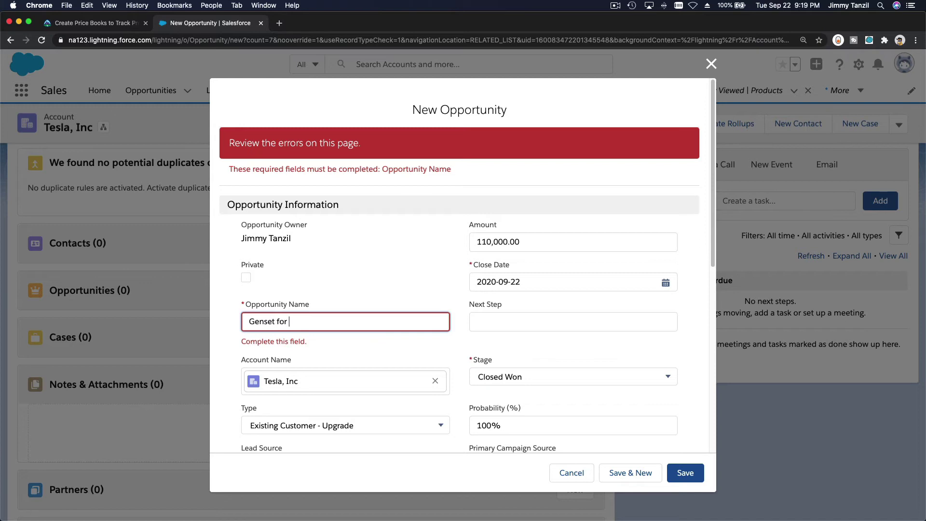
{"action": "type", "text": " Fremont Factory - Tesla, Inc"}
{"action": "left_click", "coordinate": [683, 479]}
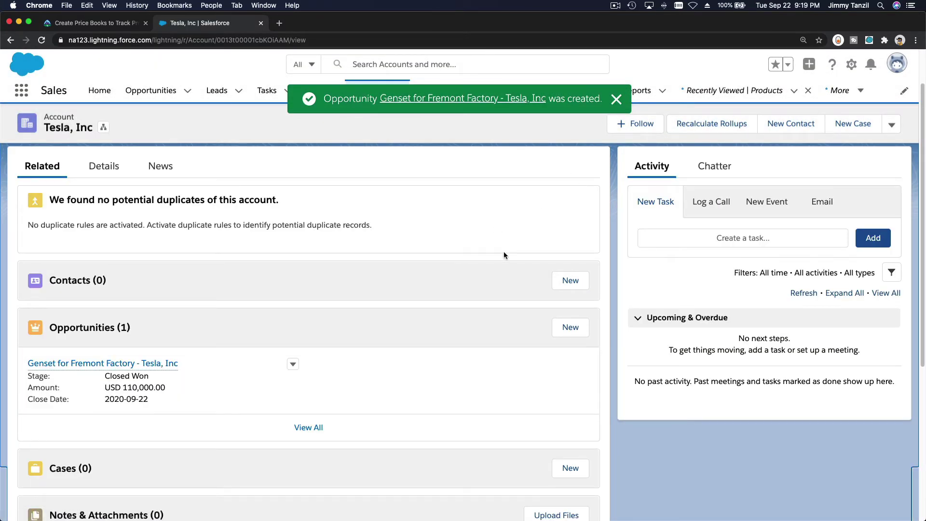
Open the Genset for Fremont Factory opportunity and choose West Coast Manufacturing as its price book
{"action": "mouse_move", "coordinate": [148, 369]}
{"action": "left_click", "coordinate": [148, 369]}
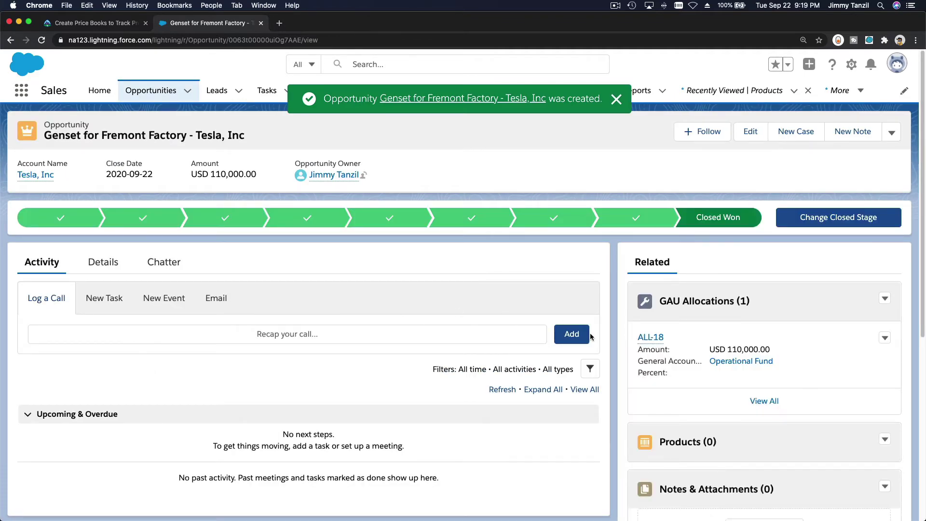
{"action": "scroll", "coordinate": [589, 333], "scroll_direction": "down", "scroll_amount": 2}
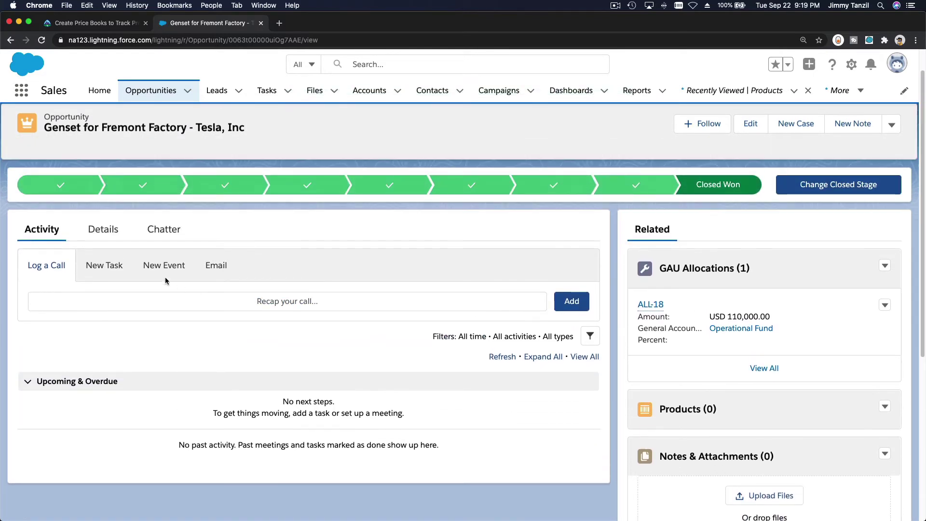
{"action": "left_click", "coordinate": [103, 230]}
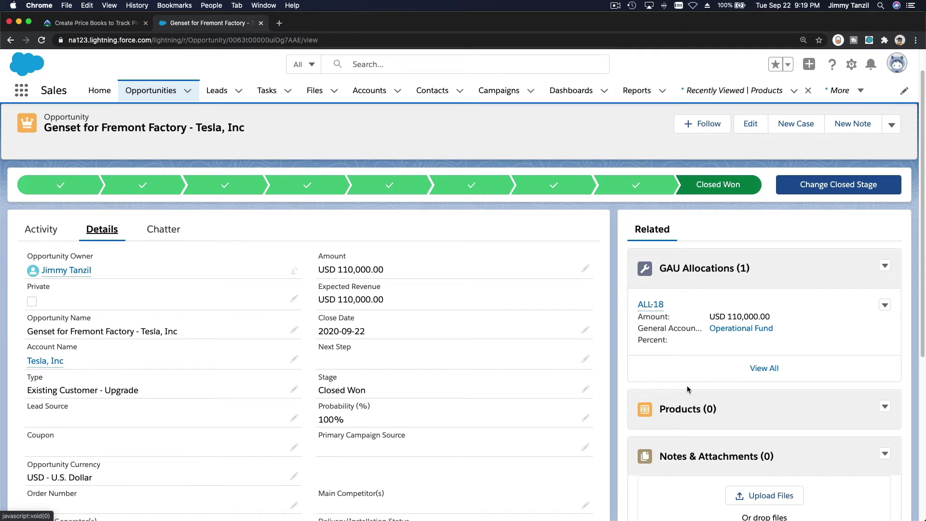
{"action": "scroll", "coordinate": [686, 386], "scroll_direction": "down", "scroll_amount": 2}
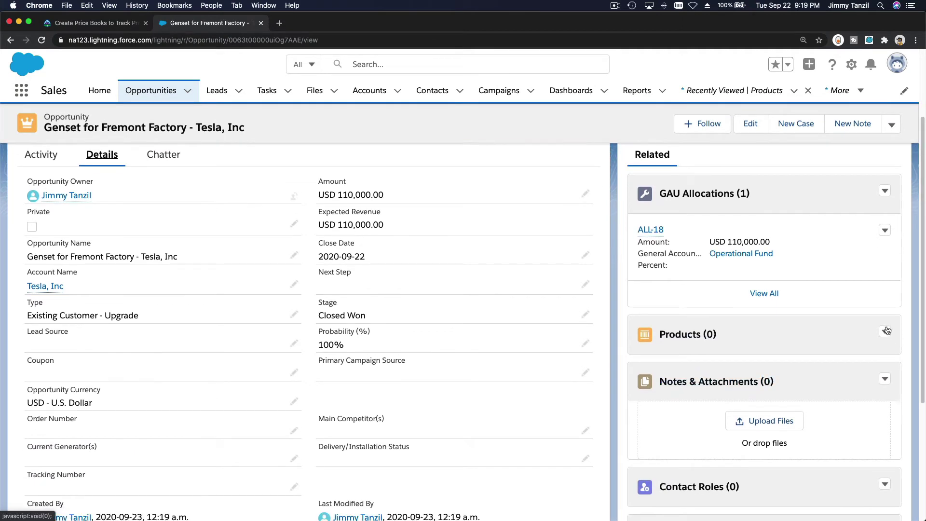
{"action": "left_click", "coordinate": [885, 334]}
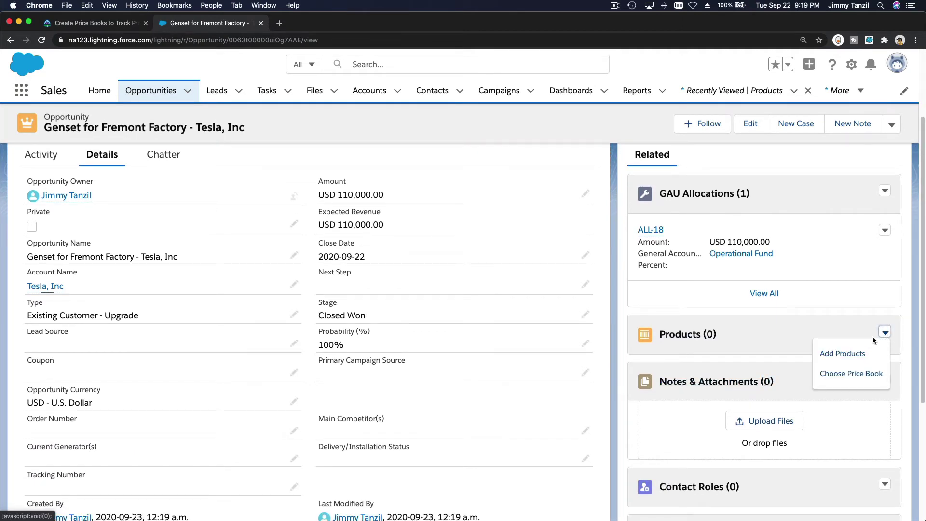
{"action": "left_click", "coordinate": [850, 381]}
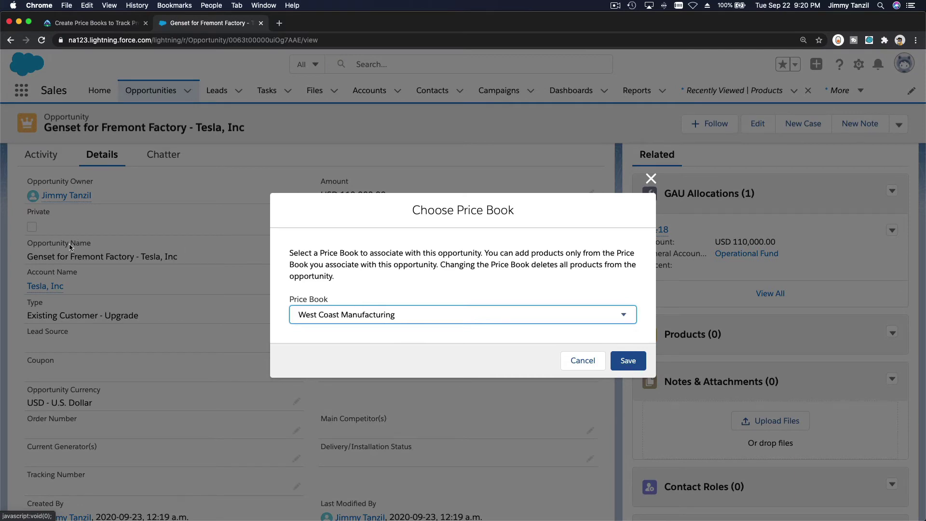
{"action": "left_click", "coordinate": [636, 364]}
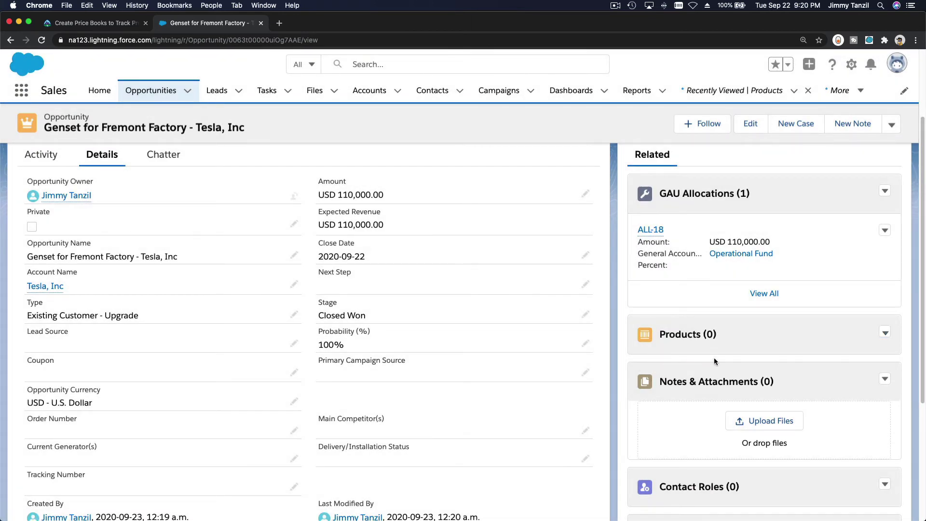
Select GenWatt Propane 1500kW as the product to add to the opportunity
{"action": "left_click", "coordinate": [886, 333]}
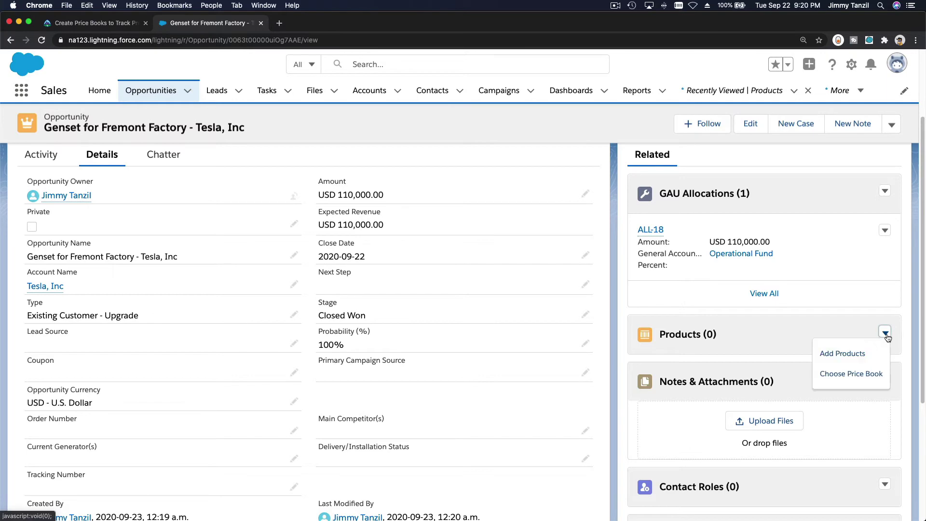
{"action": "left_click", "coordinate": [856, 352]}
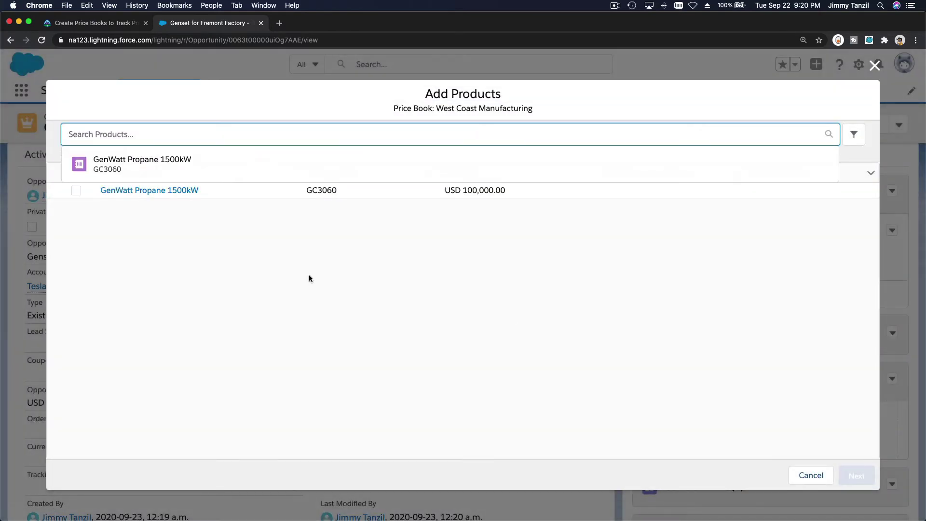
{"action": "left_click", "coordinate": [204, 250]}
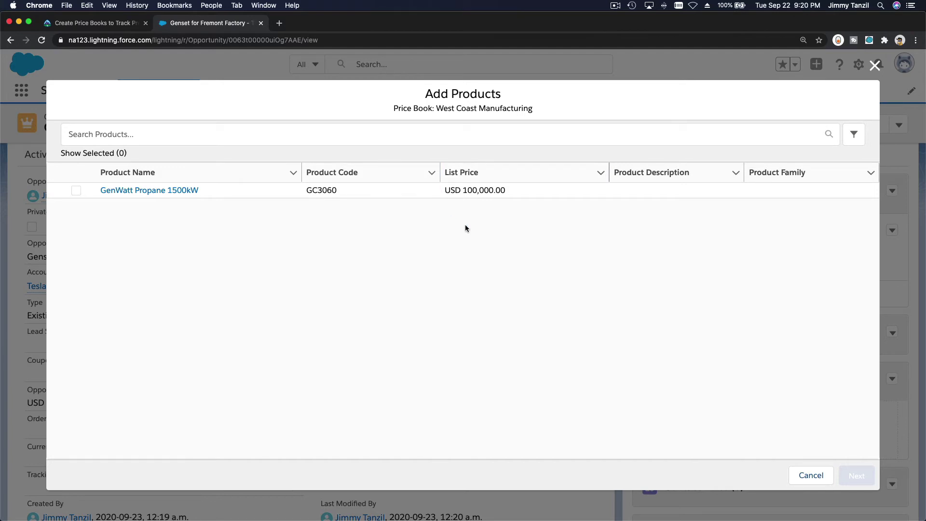
{"action": "left_click", "coordinate": [76, 190]}
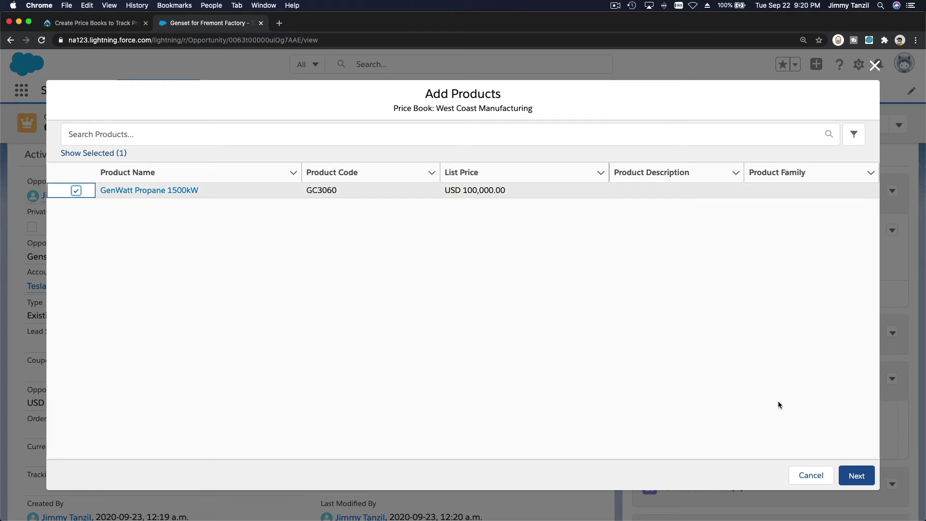
{"action": "left_click", "coordinate": [857, 475]}
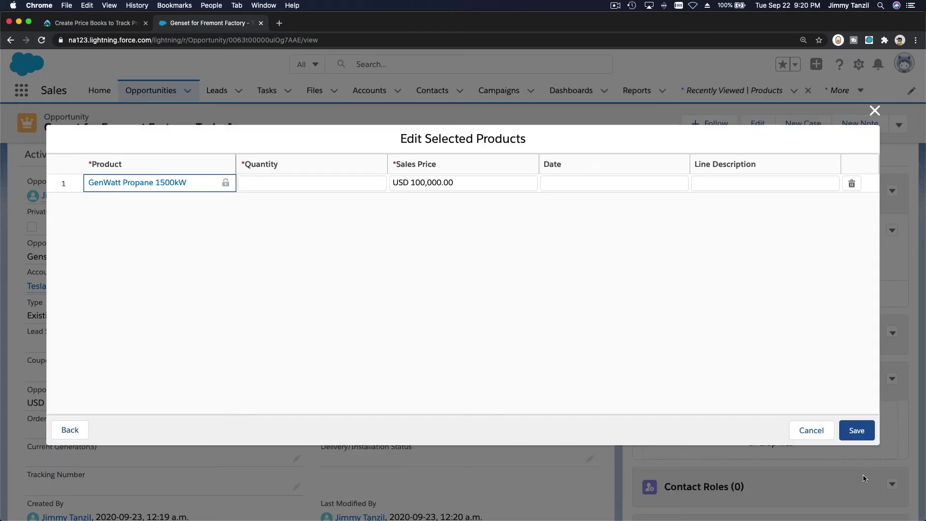
Give the line quantity 2, date 2020-09-22, description 'GenWatt 1500 kW', and save
{"action": "left_click", "coordinate": [341, 184]}
{"action": "type", "text": "2"}
{"action": "left_click", "coordinate": [598, 244]}
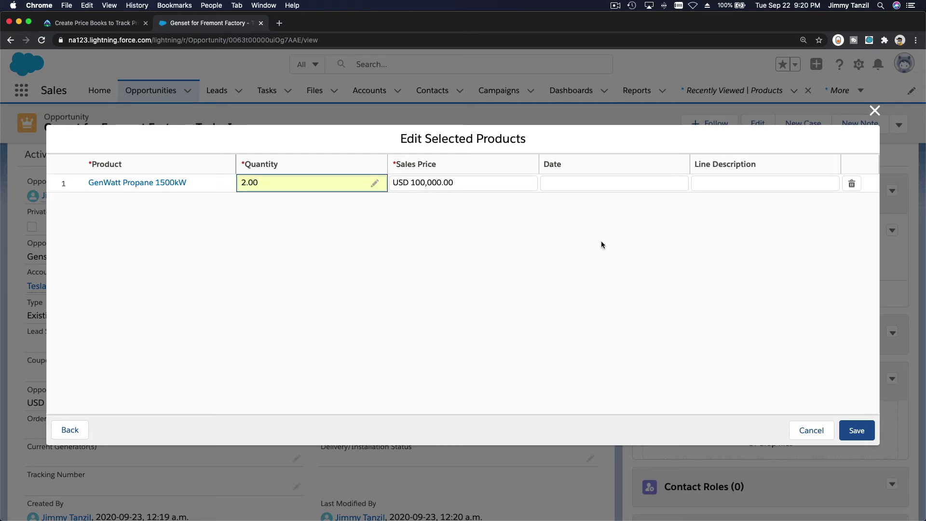
{"action": "left_click", "coordinate": [637, 177]}
{"action": "left_click", "coordinate": [674, 184]}
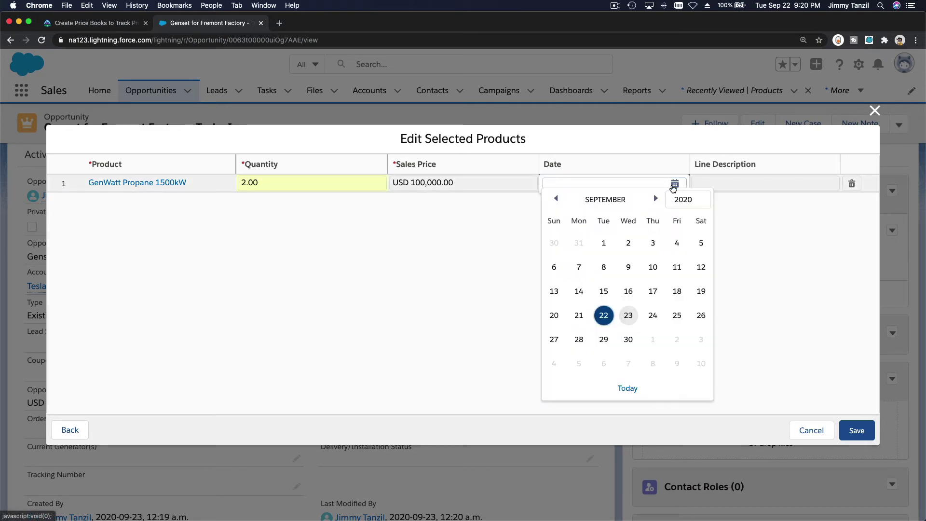
{"action": "left_click", "coordinate": [604, 315]}
{"action": "left_click", "coordinate": [799, 253]}
{"action": "left_click", "coordinate": [769, 177]}
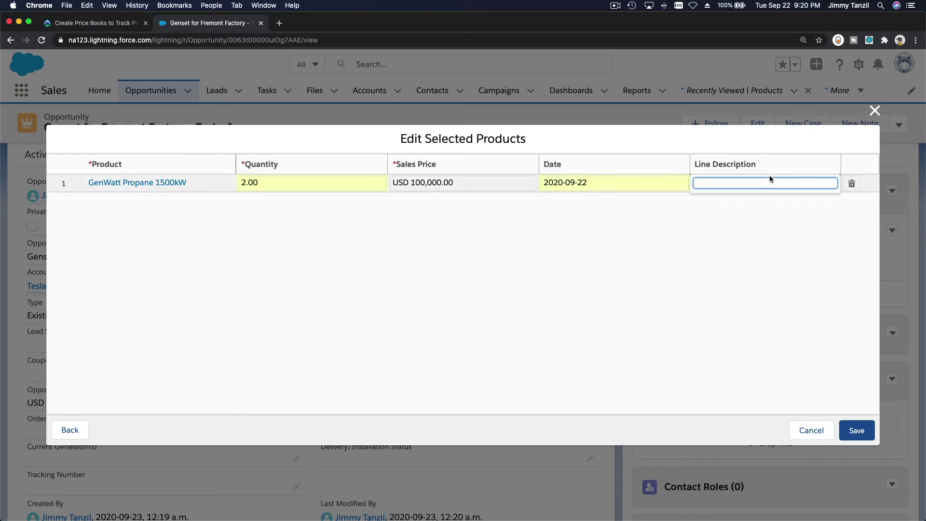
{"action": "type", "text": "GenWatt 1500 kW"}
{"action": "left_click", "coordinate": [854, 431]}
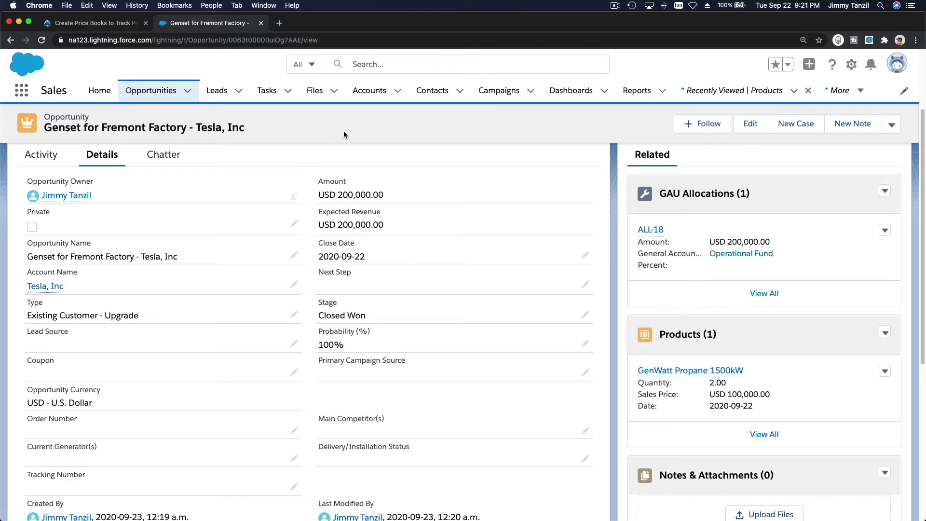
{"action": "scroll", "coordinate": [362, 201], "scroll_direction": "up", "scroll_amount": 1}
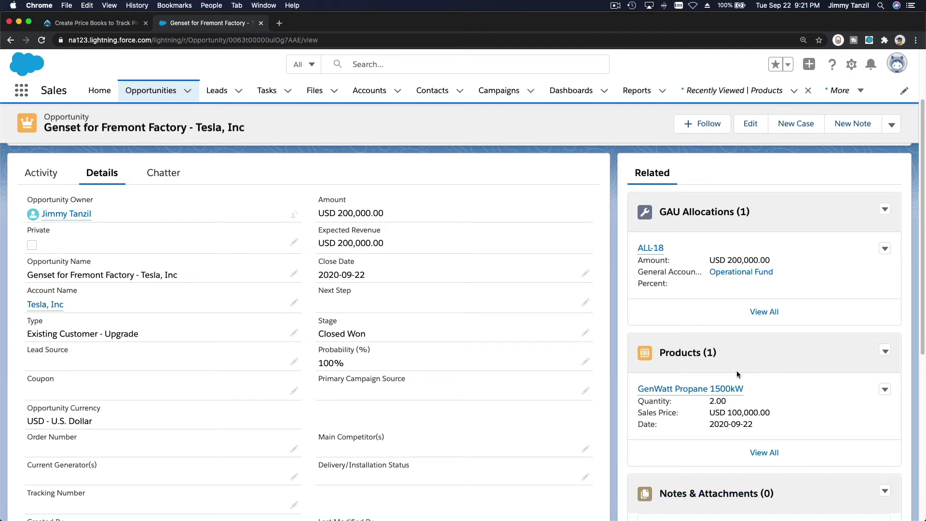
Scroll the Trailhead lesson to the Hands-on Challenge and select 'Northwest Diesel Generator Sales'
{"action": "mouse_move", "coordinate": [664, 390]}
{"action": "key", "text": "ctrl+shift+Tab"}
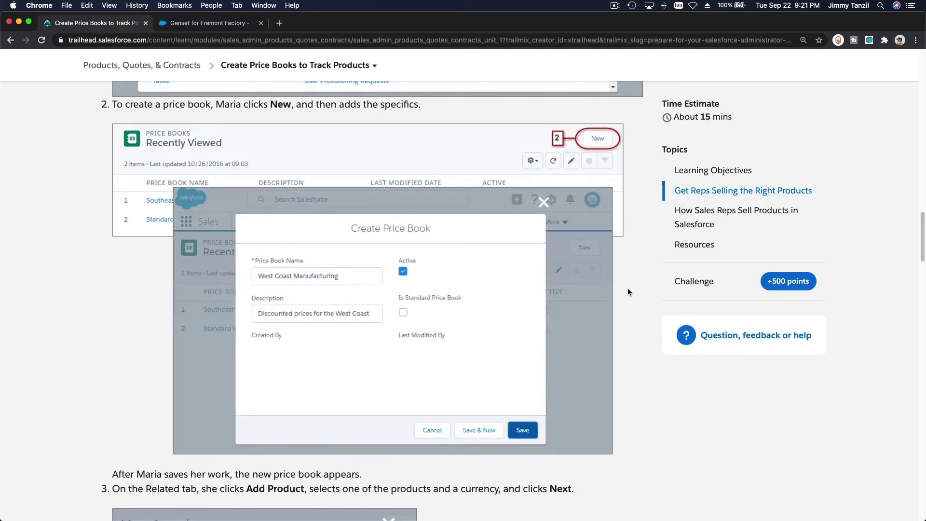
{"action": "scroll", "coordinate": [627, 290], "scroll_direction": "down", "scroll_amount": 15}
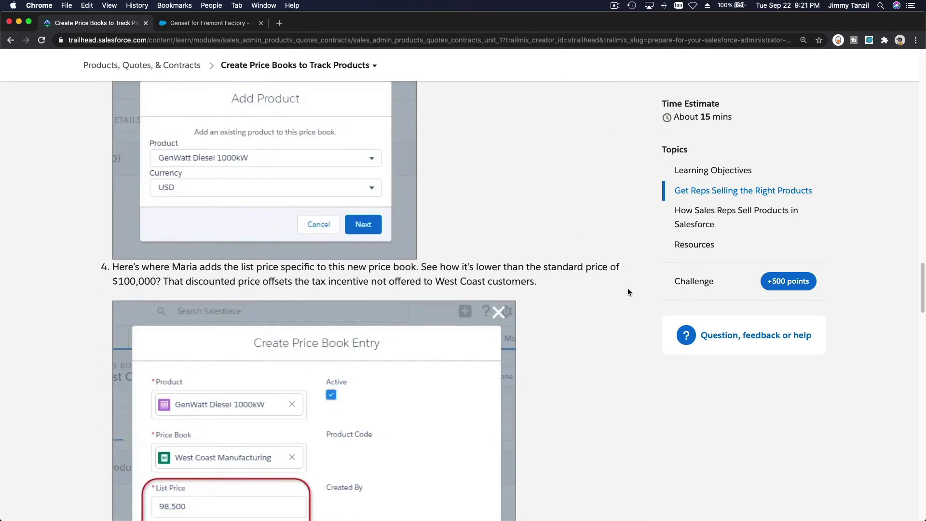
{"action": "scroll", "coordinate": [627, 289], "scroll_direction": "down", "scroll_amount": 1}
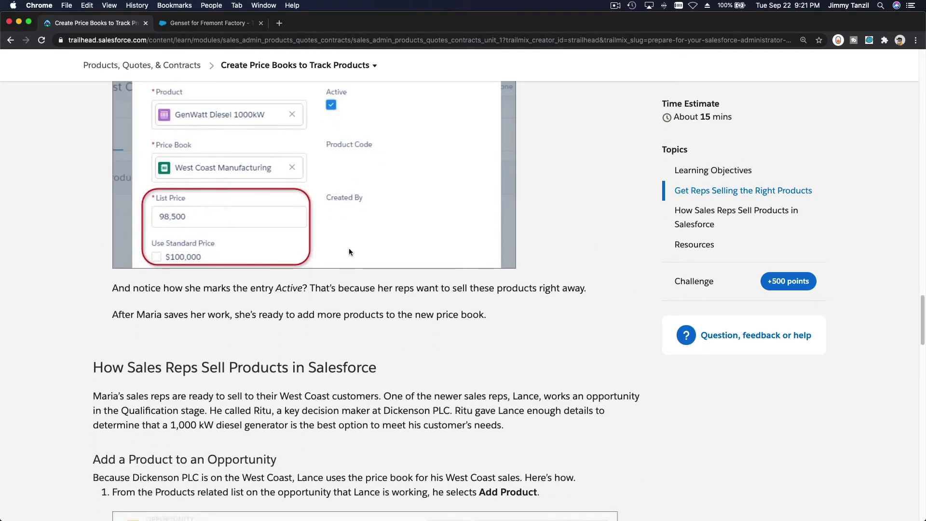
{"action": "scroll", "coordinate": [348, 248], "scroll_direction": "down", "scroll_amount": 5}
{"action": "scroll", "coordinate": [348, 248], "scroll_direction": "down", "scroll_amount": 9}
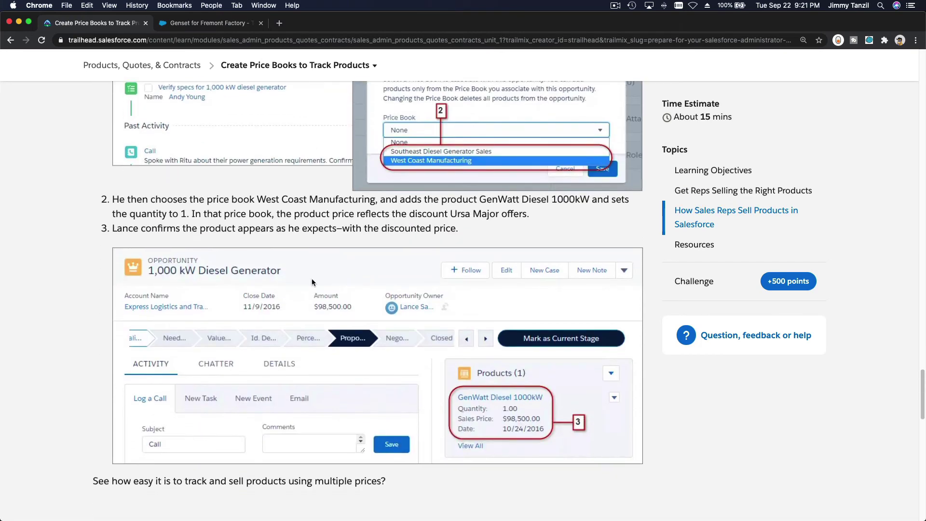
{"action": "scroll", "coordinate": [335, 216], "scroll_direction": "down", "scroll_amount": 10}
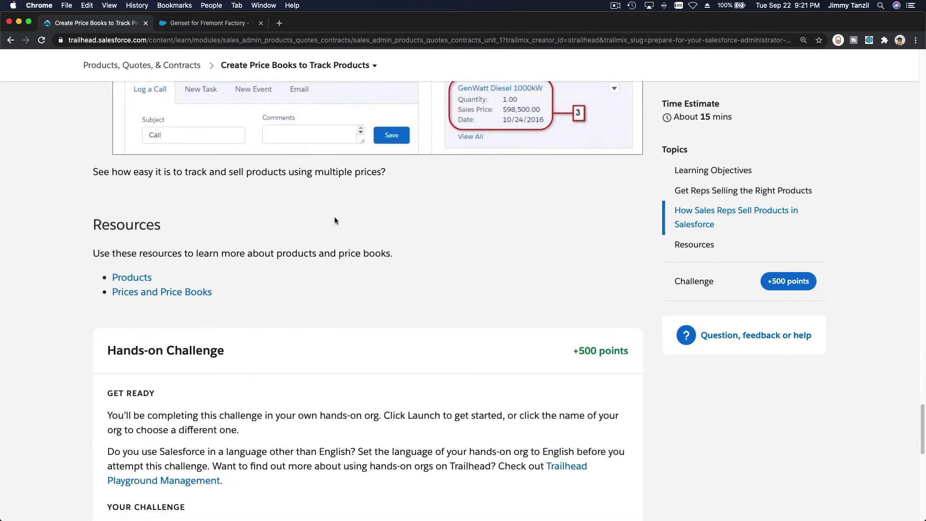
{"action": "scroll", "coordinate": [343, 236], "scroll_direction": "down", "scroll_amount": 7}
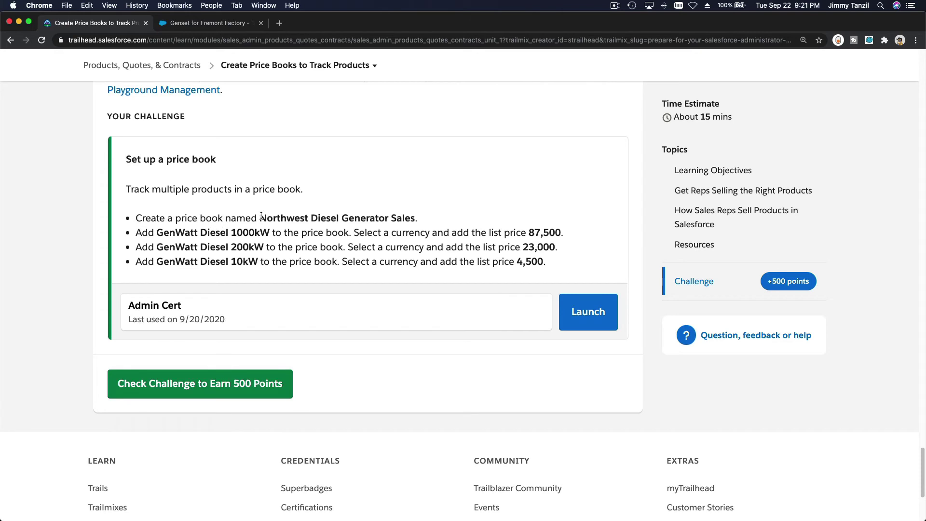
{"action": "left_click_drag", "start_coordinate": [260, 217], "coordinate": [415, 220]}
{"action": "key", "text": "super+c"}
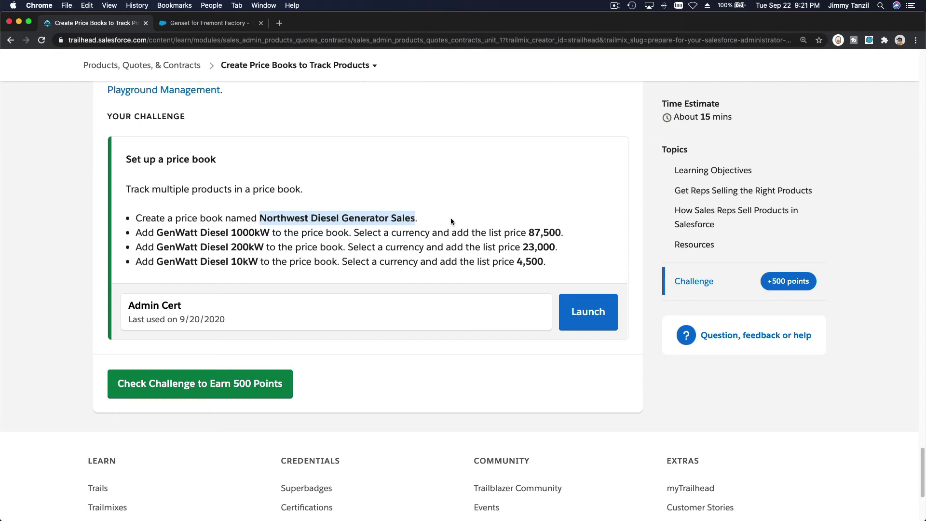
Open the Price Books list in Salesforce via the App Launcher search 'Pri'
{"action": "left_click", "coordinate": [203, 24]}
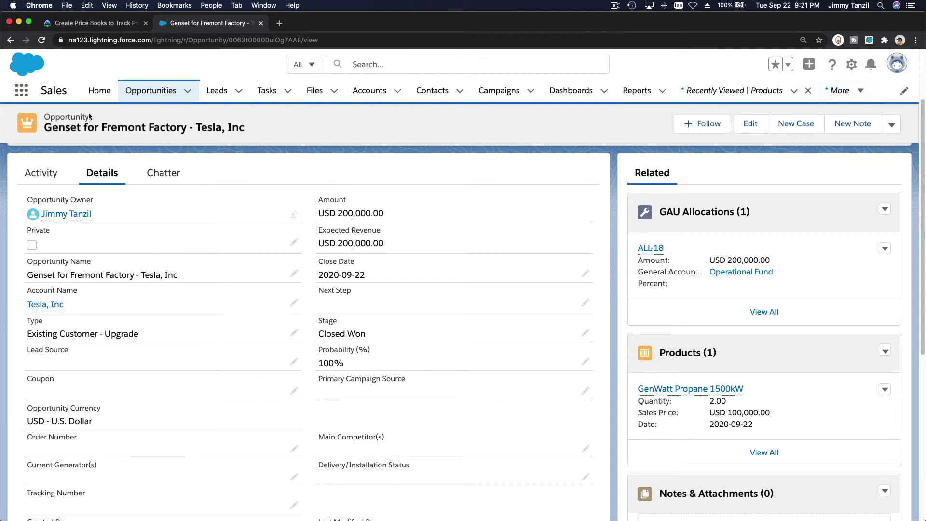
{"action": "left_click", "coordinate": [20, 92]}
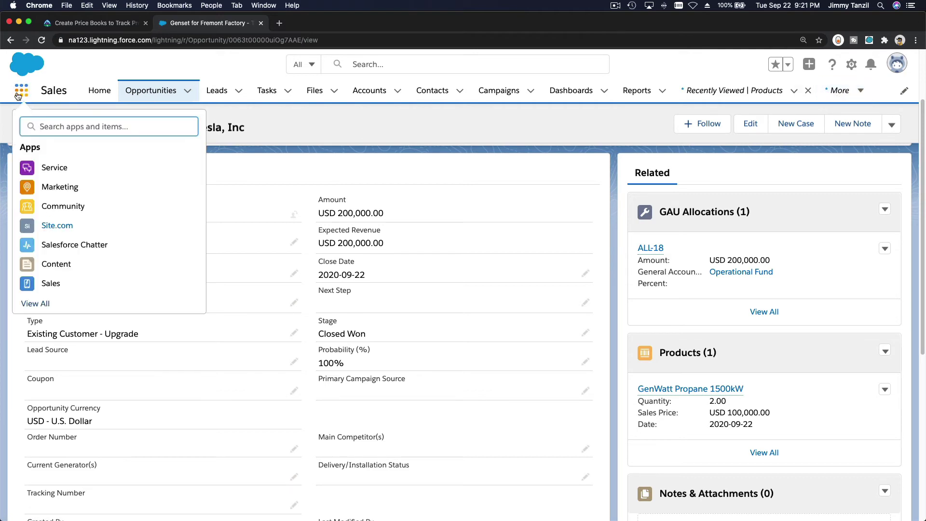
{"action": "type", "text": "Pri"}
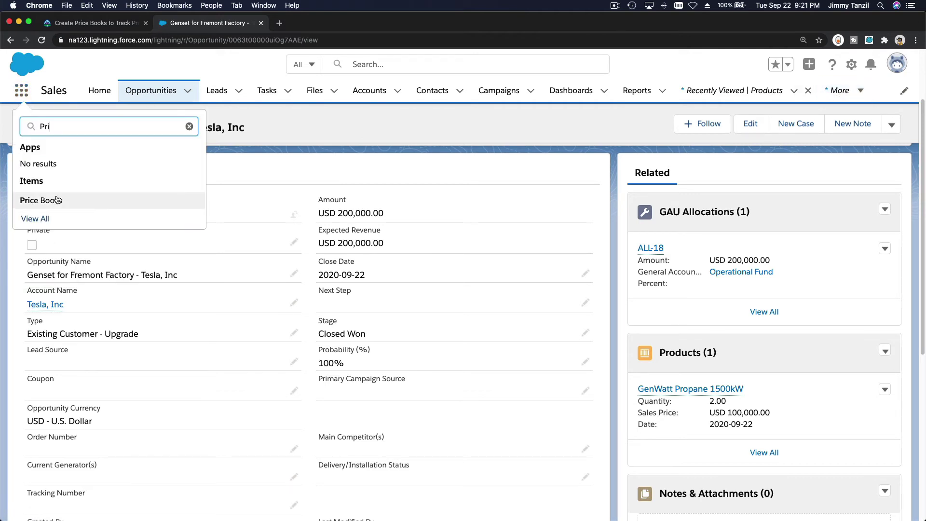
{"action": "left_click", "coordinate": [57, 200]}
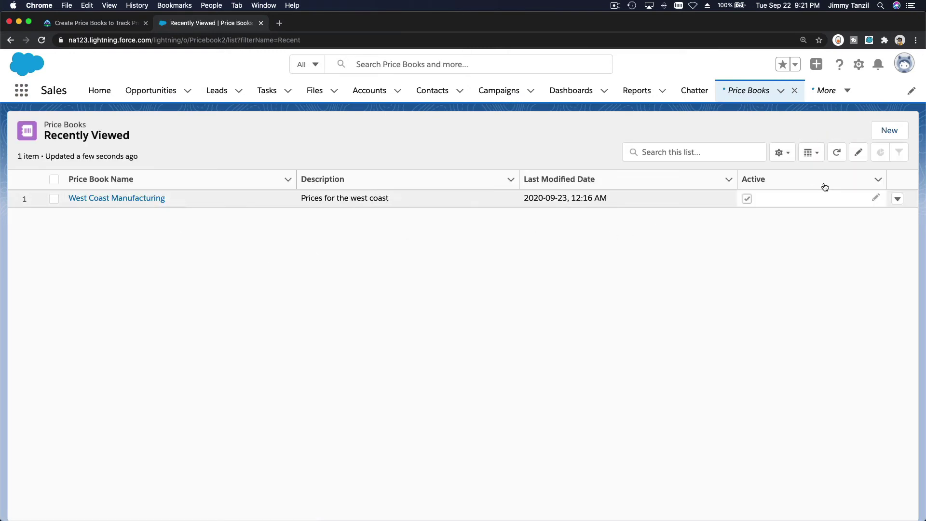
Create active price book 'Northwest Diesel Generator Sales' from the pasted name, then return to Trailhead
{"action": "left_click", "coordinate": [889, 131]}
{"action": "key", "text": "super+v"}
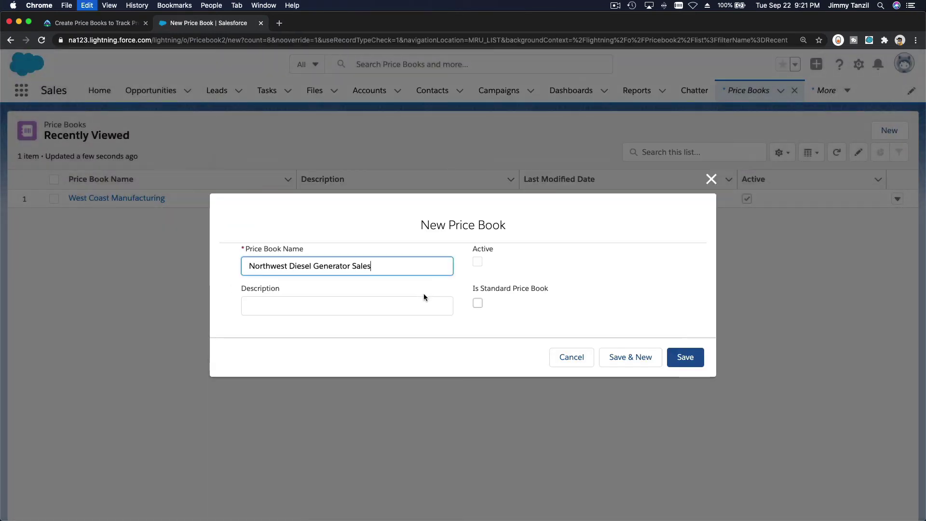
{"action": "key", "text": "Tab"}
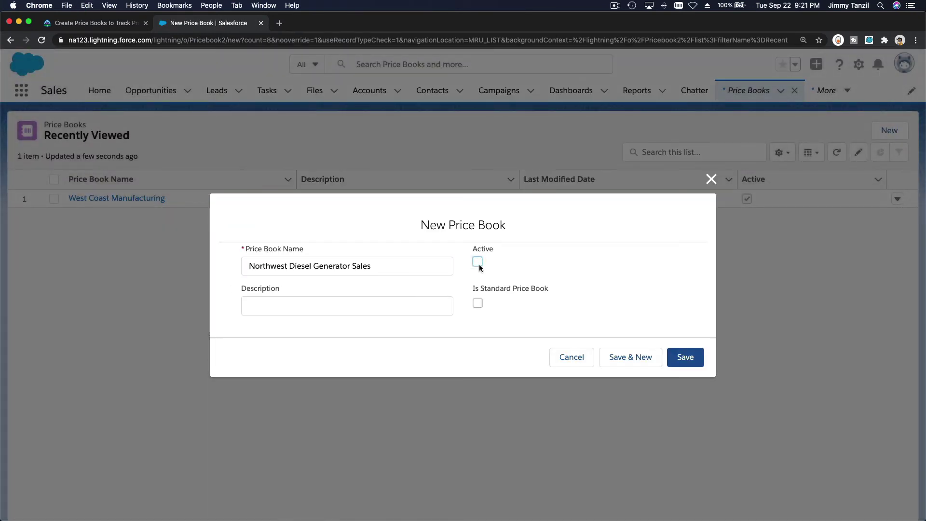
{"action": "left_click", "coordinate": [477, 263]}
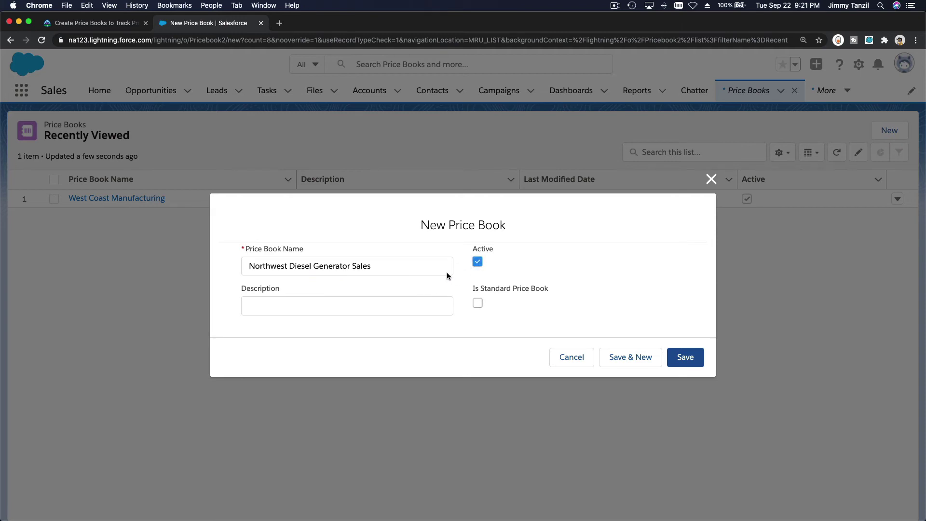
{"action": "left_click", "coordinate": [701, 358]}
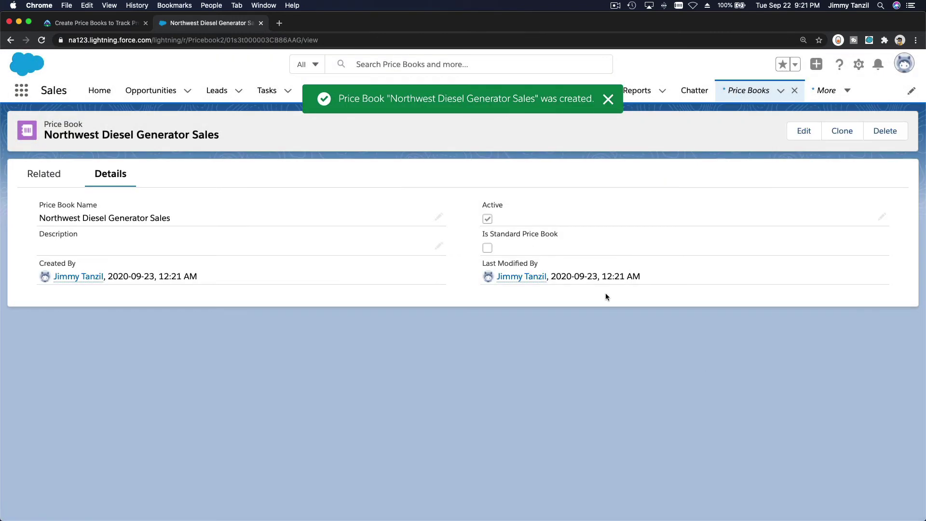
{"action": "left_click", "coordinate": [95, 22]}
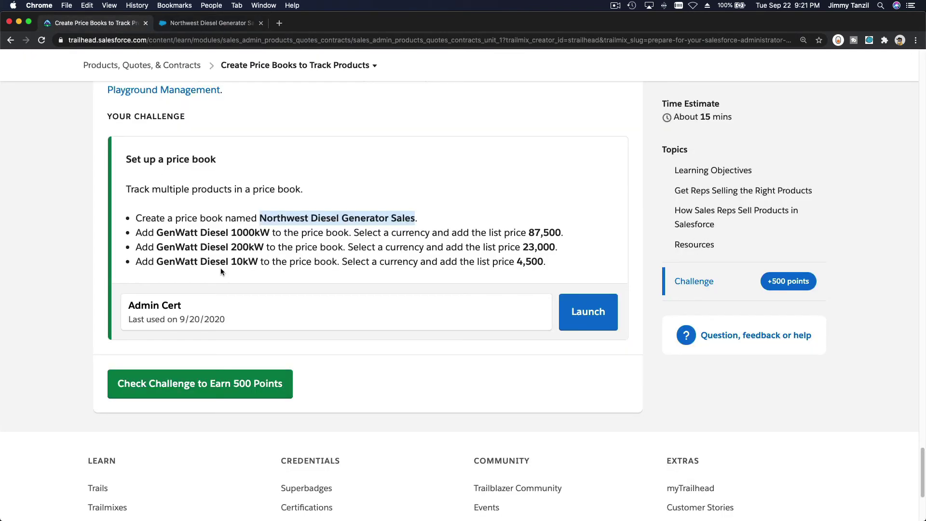
Select the 87,500 list price for GenWatt Diesel 1000kW in the challenge text
{"action": "left_click", "coordinate": [214, 243]}
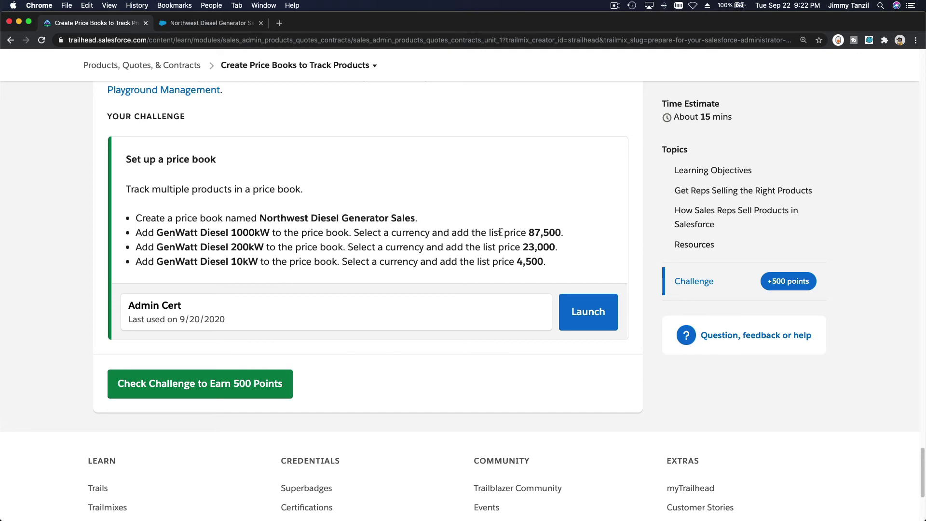
{"action": "left_click_drag", "start_coordinate": [528, 233], "coordinate": [561, 234]}
Search 'Prod' in App Launcher, switch Products to All Products, and open GenWatt Diesel 1000kW
{"action": "left_click", "coordinate": [208, 23]}
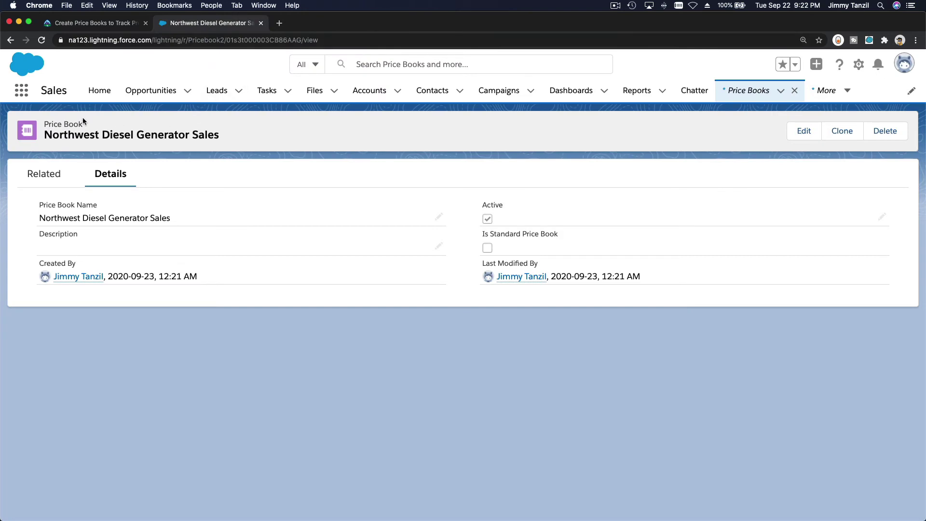
{"action": "left_click", "coordinate": [825, 92]}
{"action": "left_click", "coordinate": [27, 92]}
{"action": "type", "text": "Prod"}
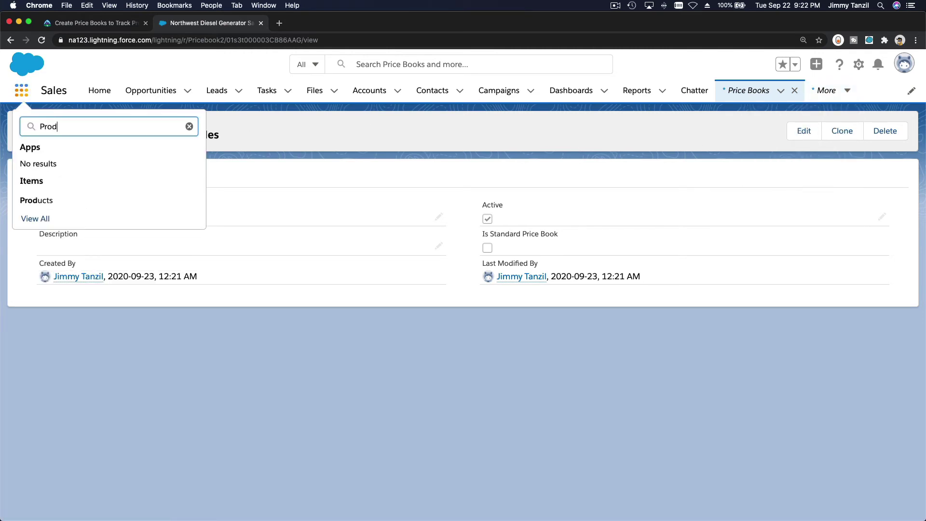
{"action": "key", "text": "Escape"}
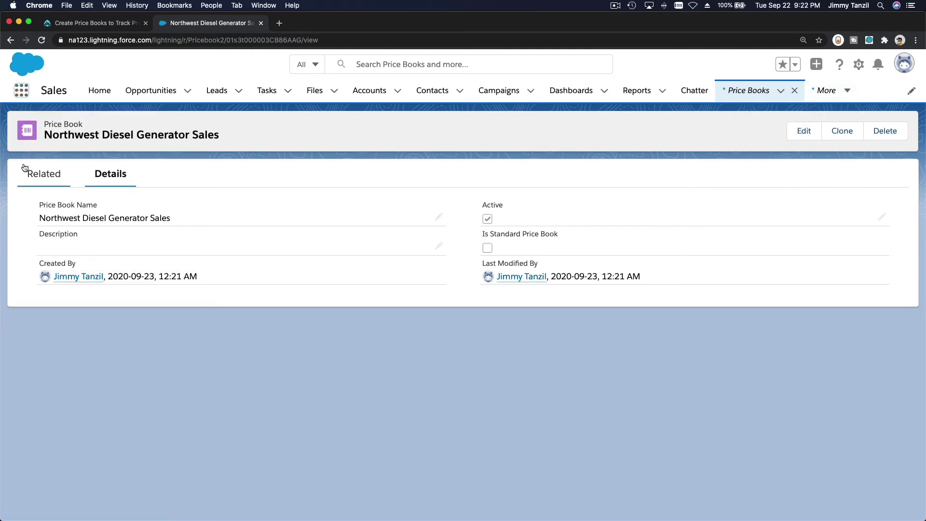
{"action": "left_click", "coordinate": [24, 96]}
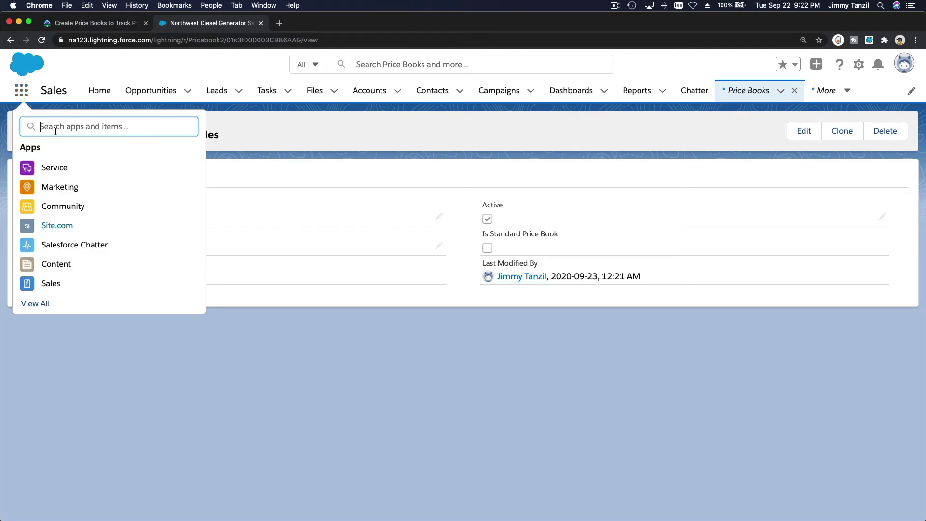
{"action": "type", "text": "Prod"}
{"action": "left_click", "coordinate": [34, 200]}
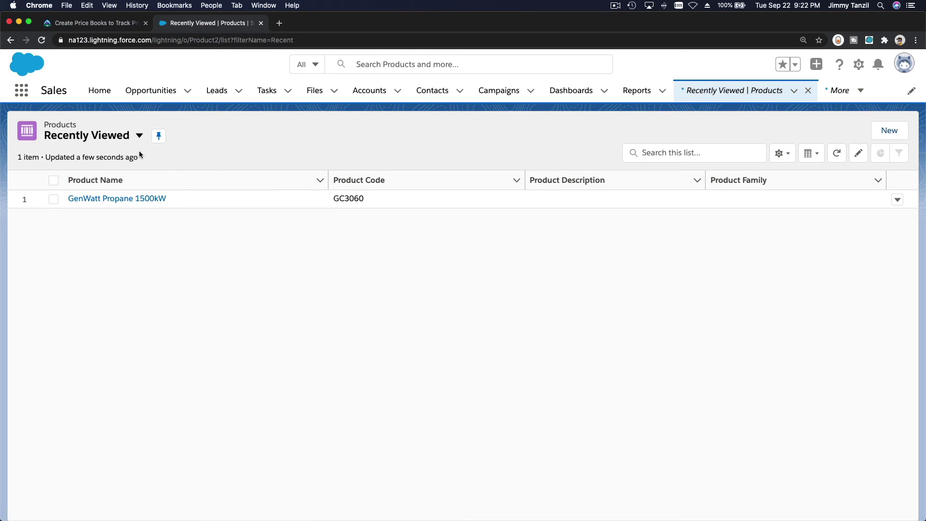
{"action": "left_click", "coordinate": [104, 139]}
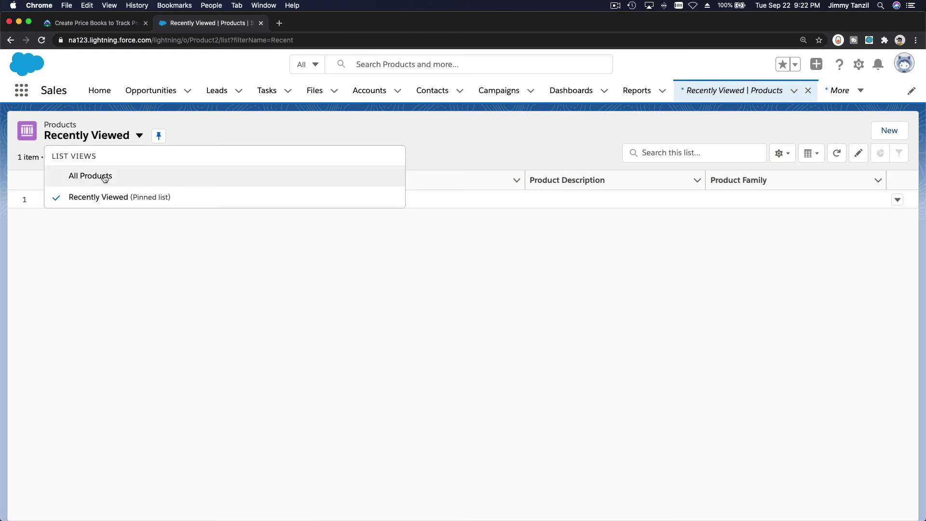
{"action": "left_click", "coordinate": [103, 176]}
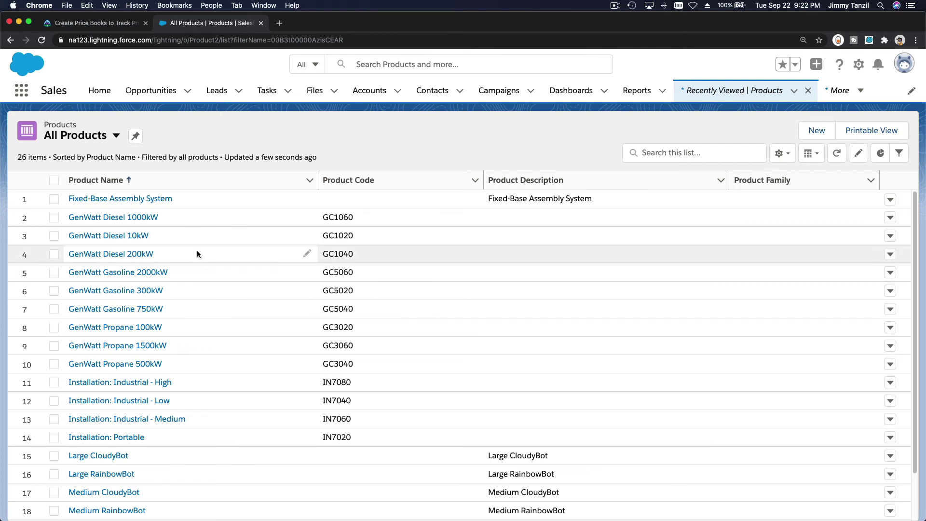
{"action": "left_click", "coordinate": [134, 218]}
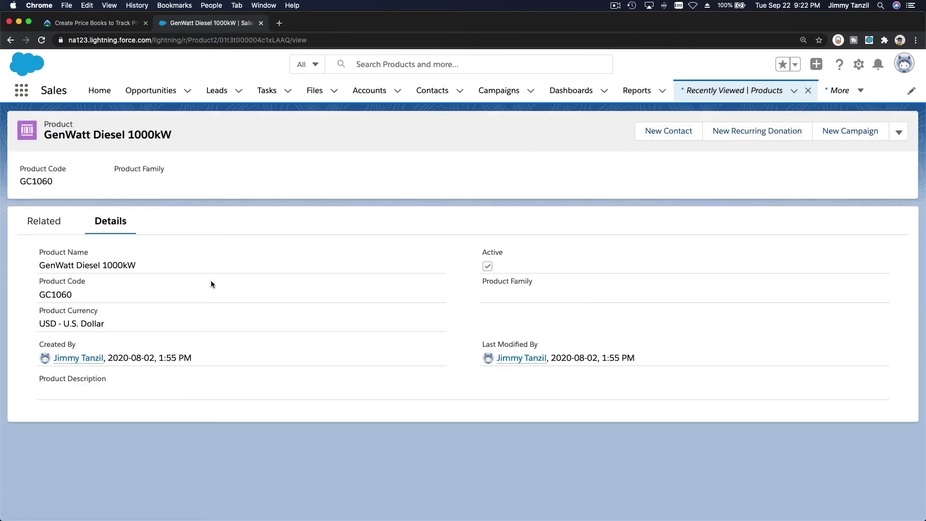
Start a USD price book entry for this product in Northwest Diesel Generator Sales
{"action": "left_click", "coordinate": [61, 234]}
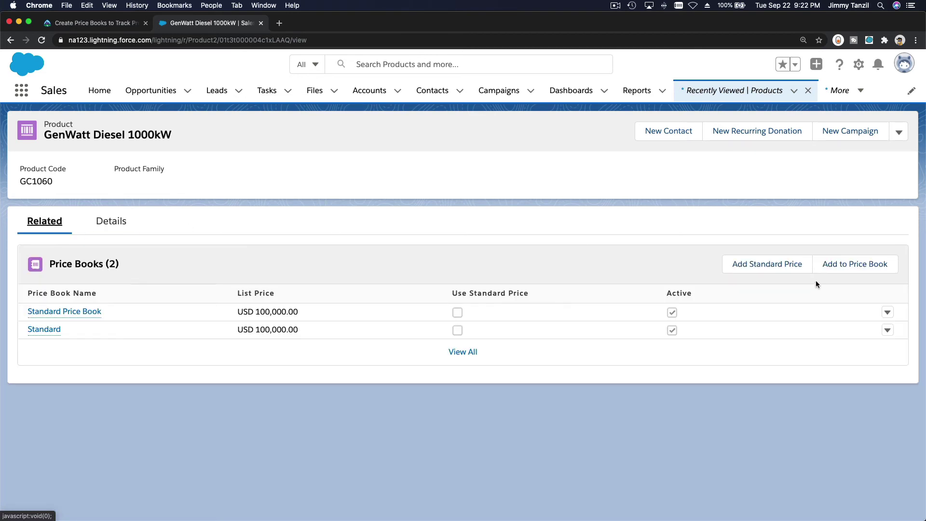
{"action": "left_click", "coordinate": [839, 270]}
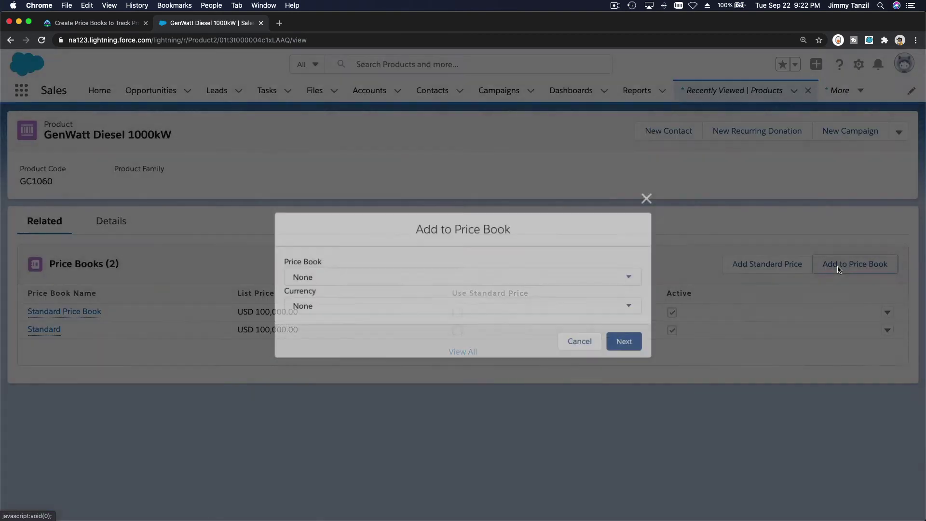
{"action": "left_click", "coordinate": [435, 277]}
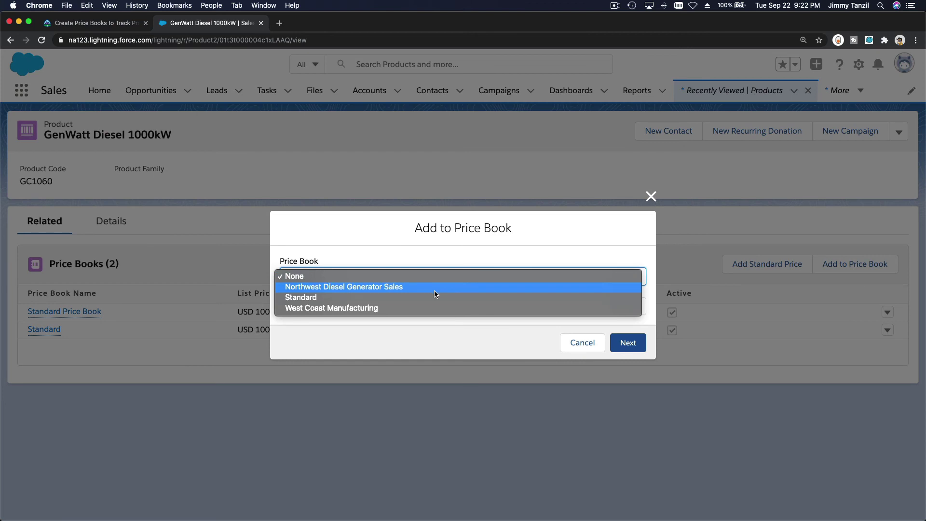
{"action": "left_click", "coordinate": [434, 291]}
{"action": "left_click", "coordinate": [414, 303]}
{"action": "left_click", "coordinate": [410, 318]}
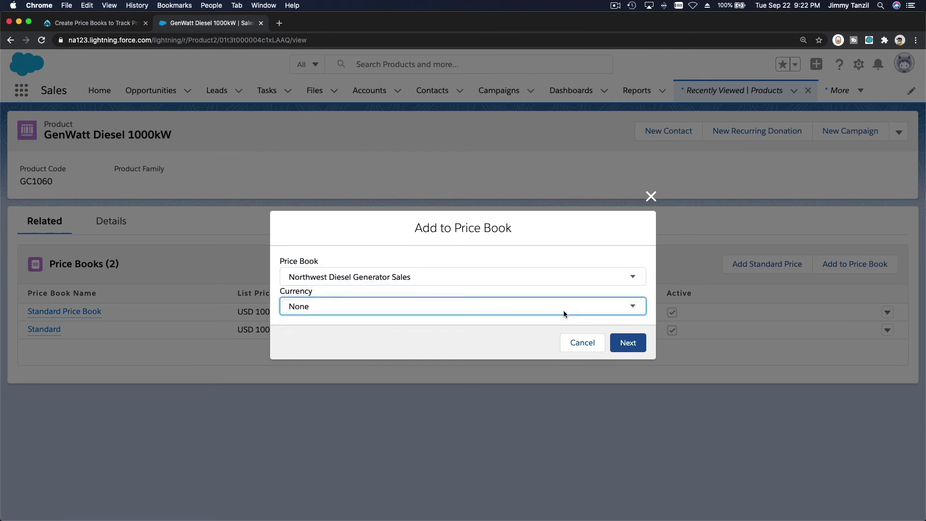
{"action": "left_click", "coordinate": [625, 341]}
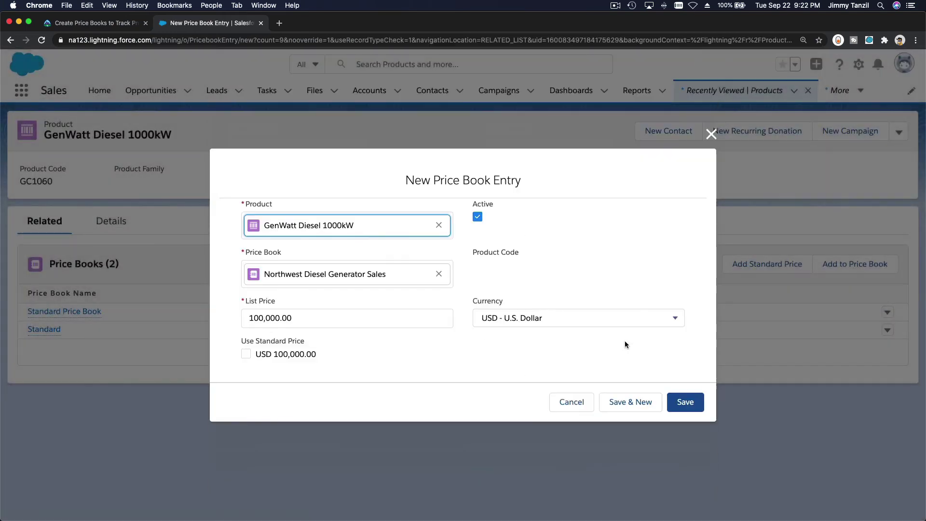
Set the list price to 87,500, Save & New, and return to the challenge page
{"action": "triple_click", "coordinate": [379, 311]}
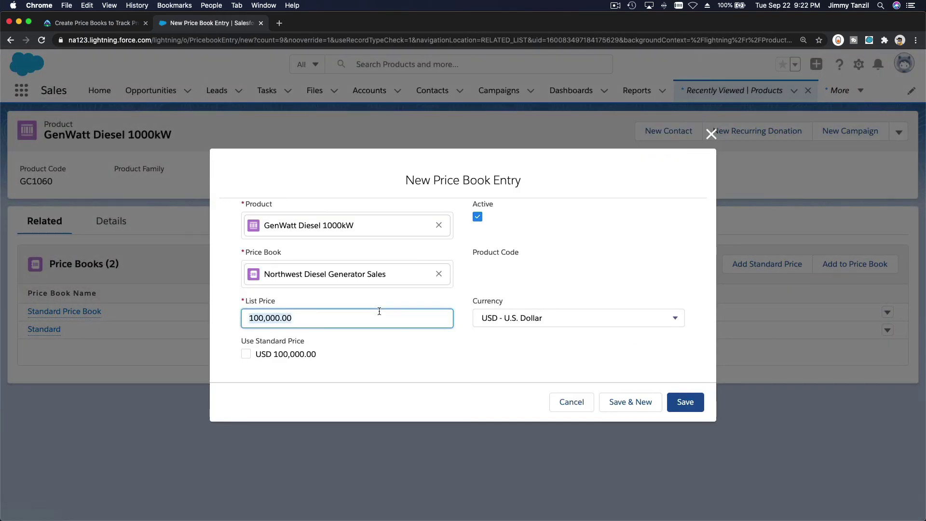
{"action": "type", "text": "87,500"}
{"action": "left_click", "coordinate": [402, 378]}
{"action": "left_click", "coordinate": [621, 393]}
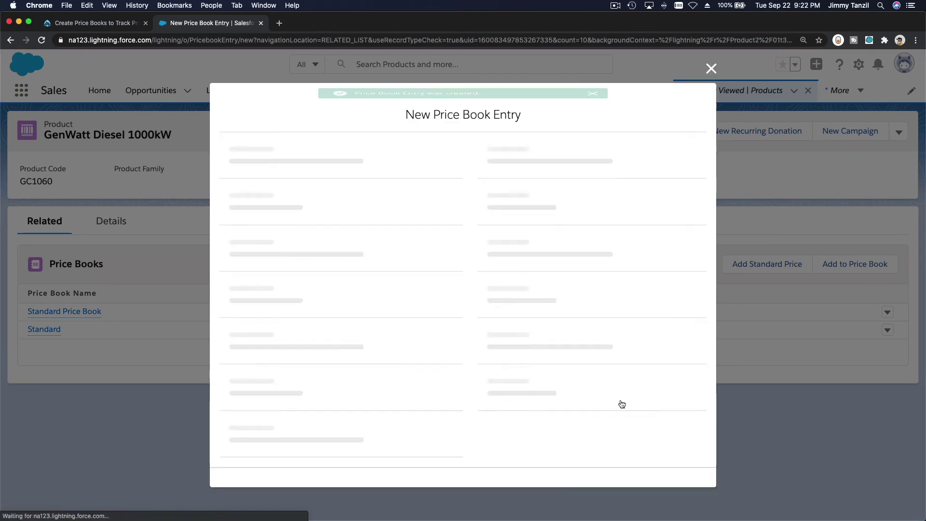
{"action": "left_click", "coordinate": [92, 23]}
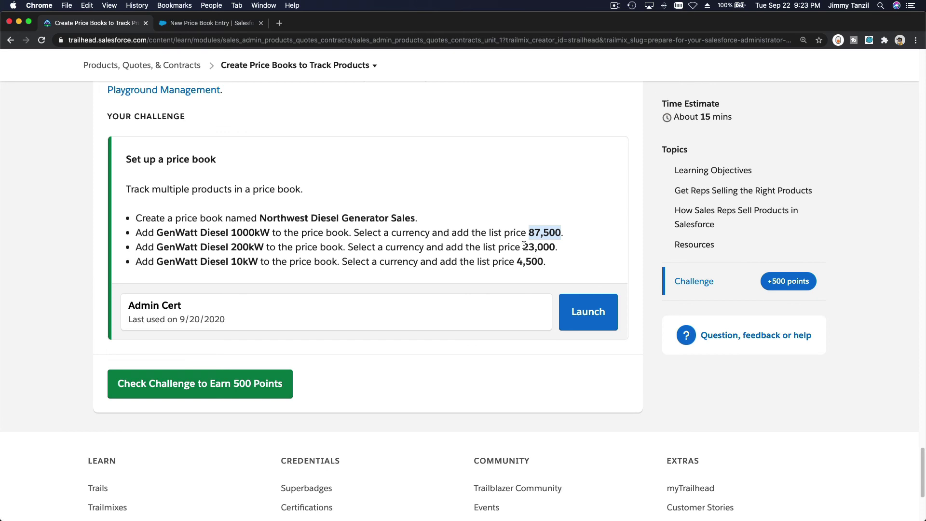
Copy the 23,000 list price from the Trailhead challenge
{"action": "left_click_drag", "start_coordinate": [524, 245], "coordinate": [556, 247]}
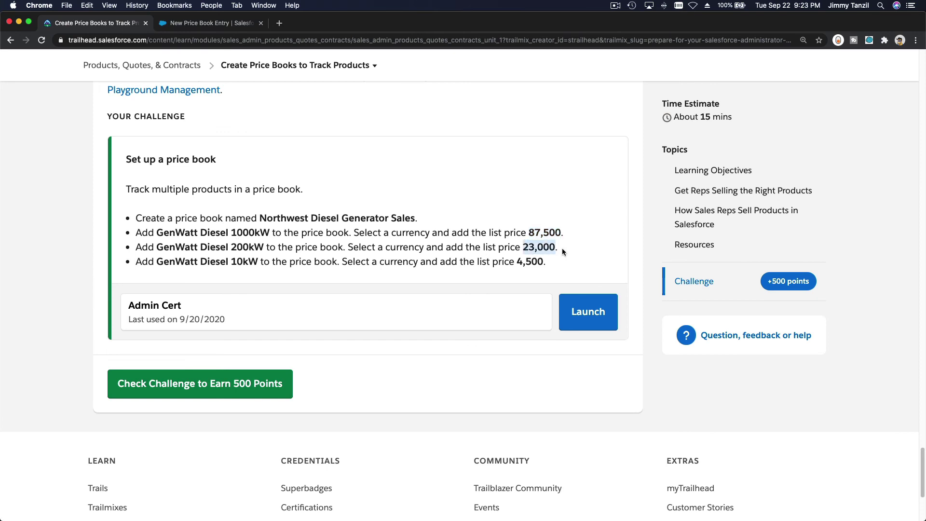
{"action": "key", "text": "super+c"}
{"action": "left_click", "coordinate": [203, 23]}
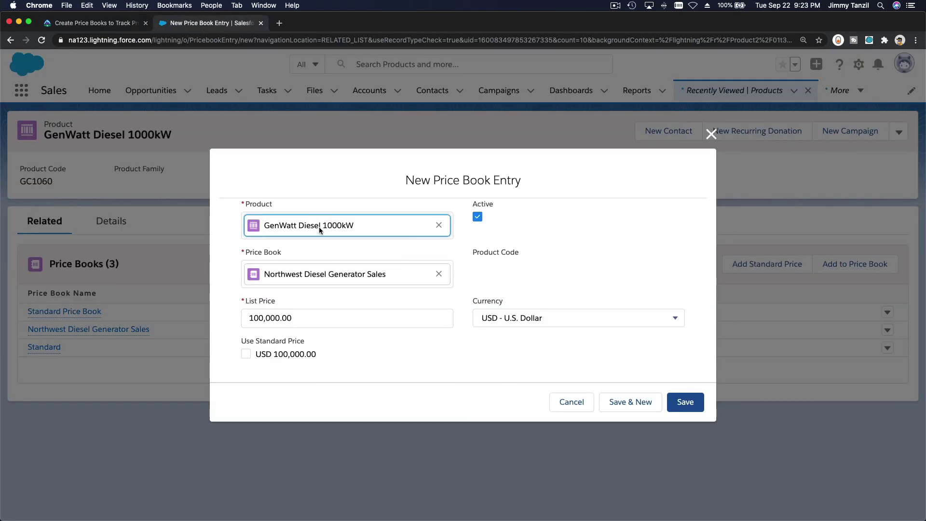
Add GenWatt Diesel 200kW at list price 23,000 with Save & New
{"action": "left_click", "coordinate": [439, 225]}
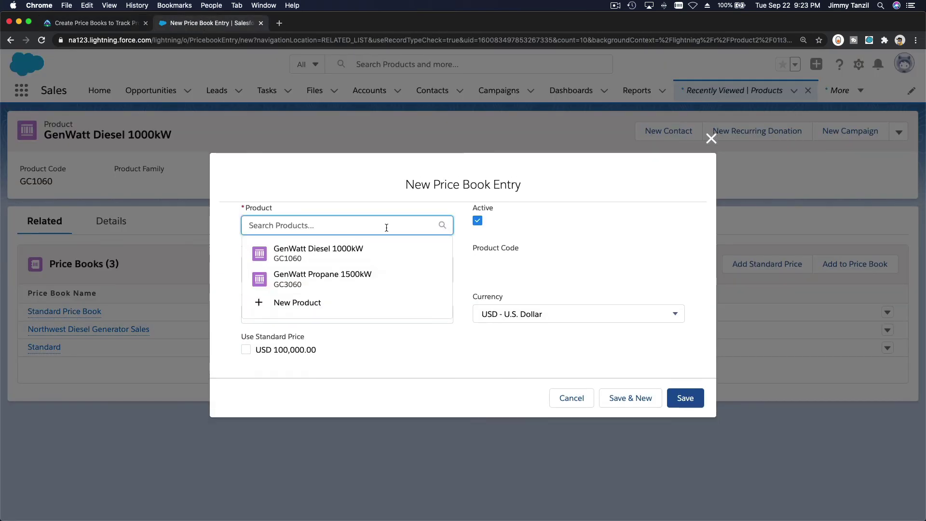
{"action": "type", "text": "200"}
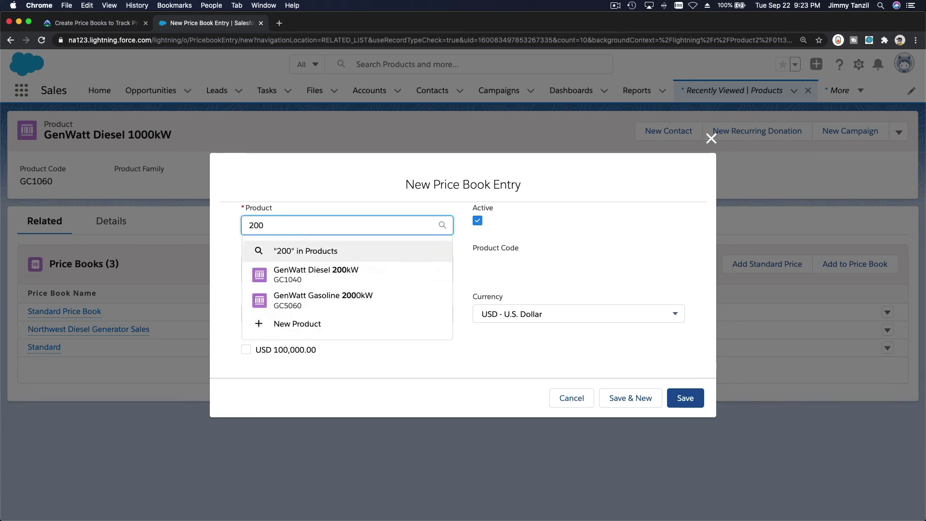
{"action": "left_click", "coordinate": [386, 273]}
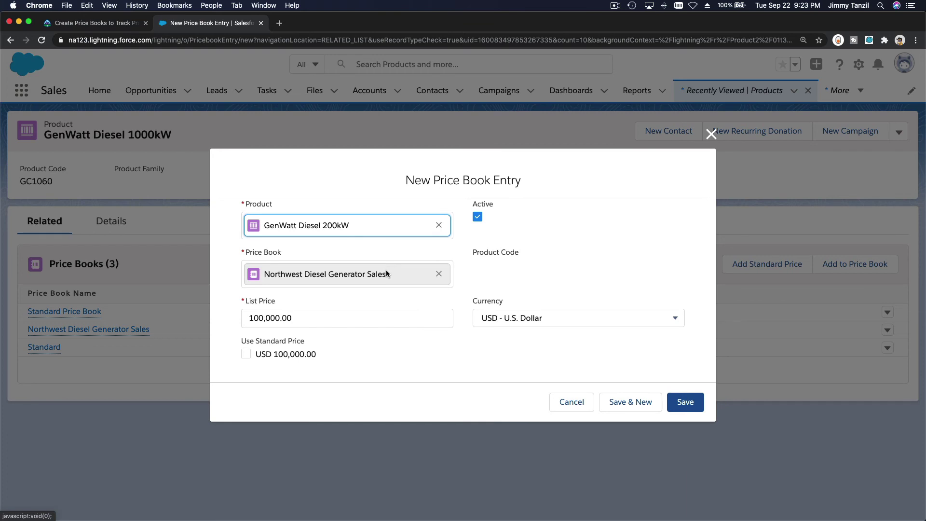
{"action": "triple_click", "coordinate": [356, 316]}
{"action": "type", "text": "23,000"}
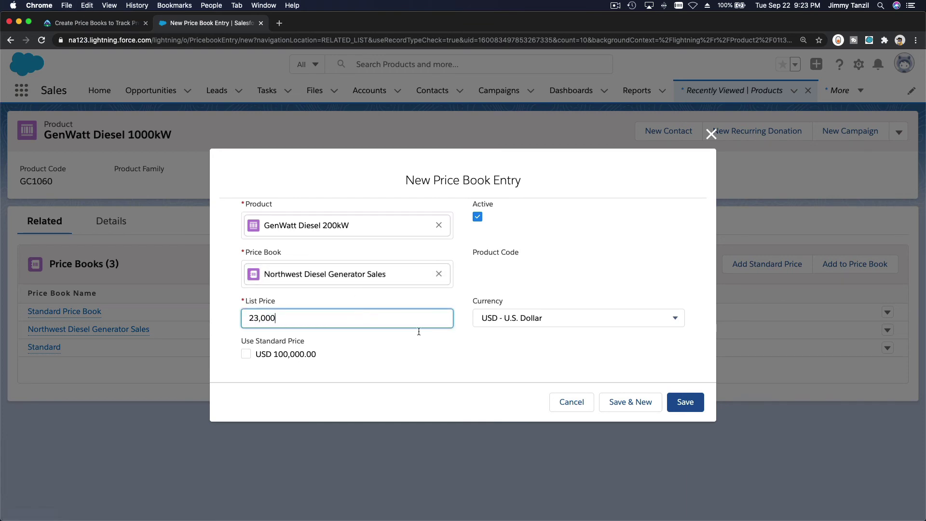
{"action": "left_click", "coordinate": [641, 407]}
Copy the 4,500 list price for the 10kW generator from the Trailhead challenge
{"action": "left_click", "coordinate": [81, 24]}
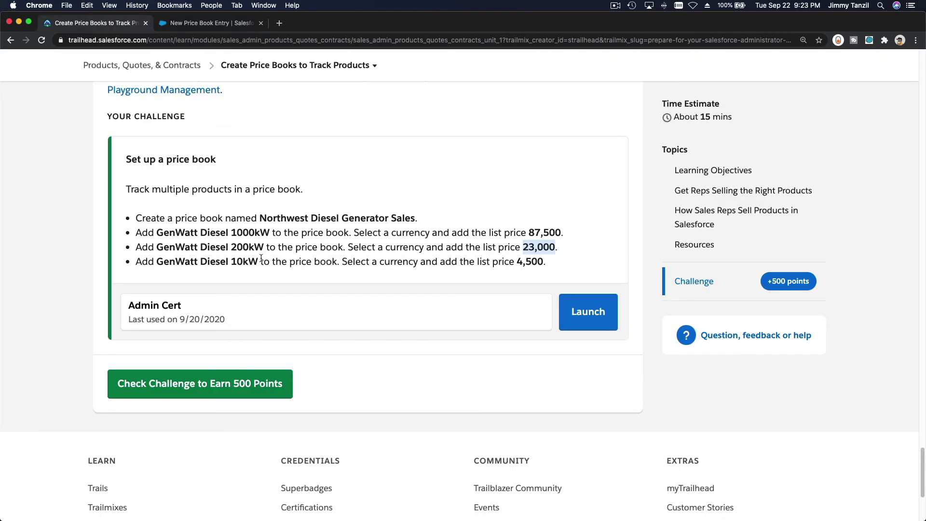
{"action": "double_click", "coordinate": [519, 261]}
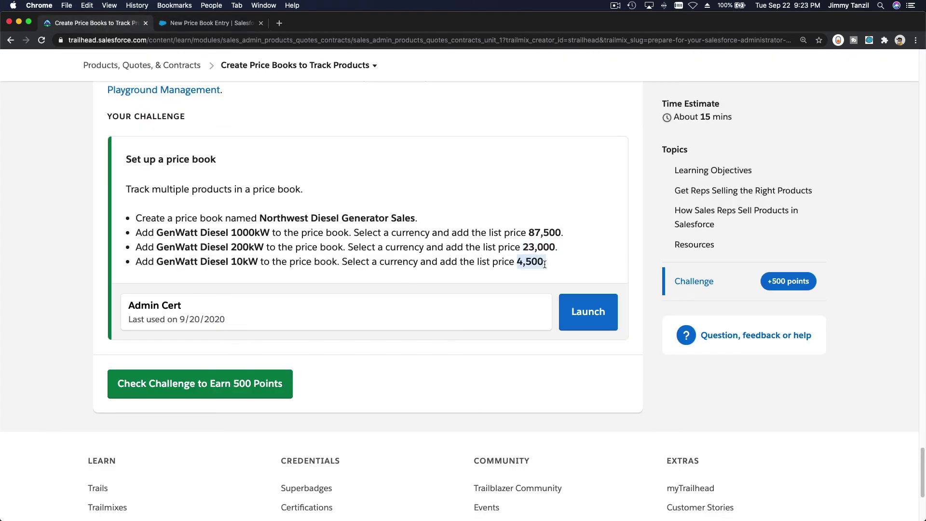
{"action": "left_click", "coordinate": [193, 23]}
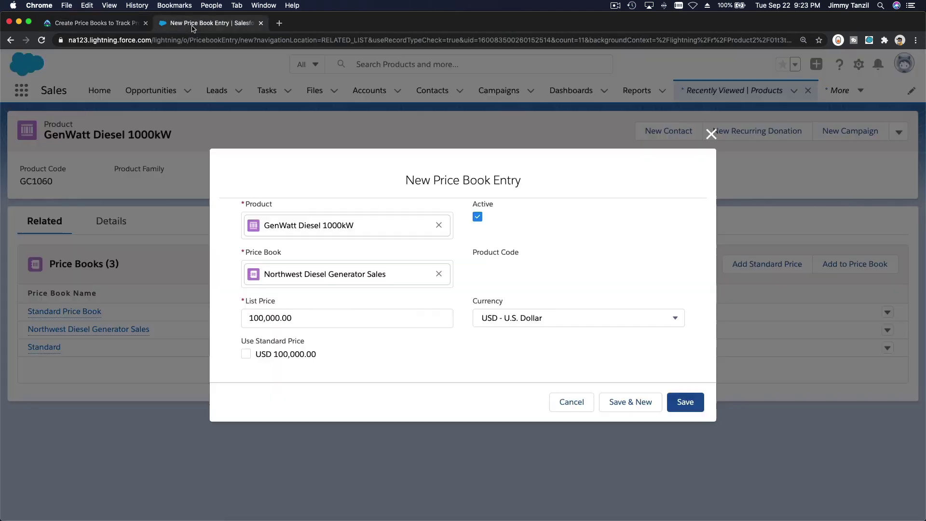
Create a price book entry for GenWatt Diesel 10kW at list price 4,500 and save it
{"action": "left_click", "coordinate": [438, 225]}
{"action": "type", "text": "10"}
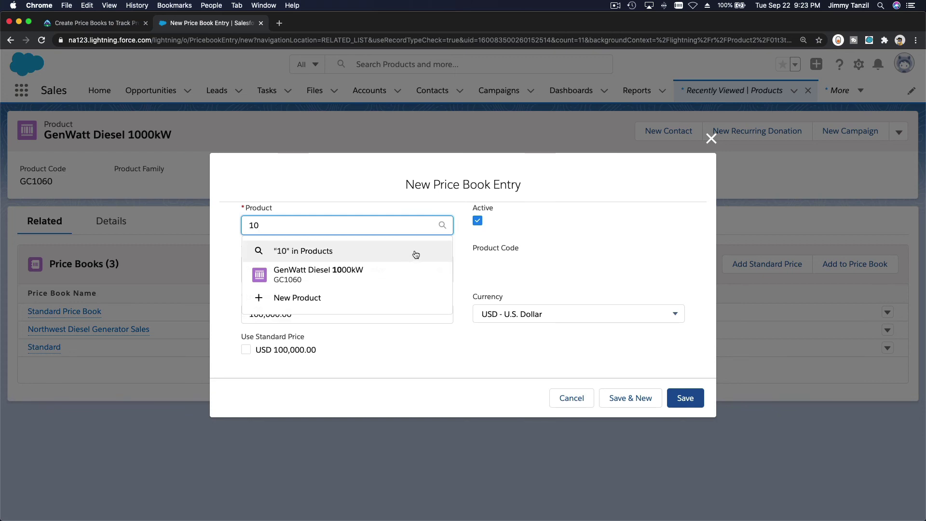
{"action": "type", "text": "kw"}
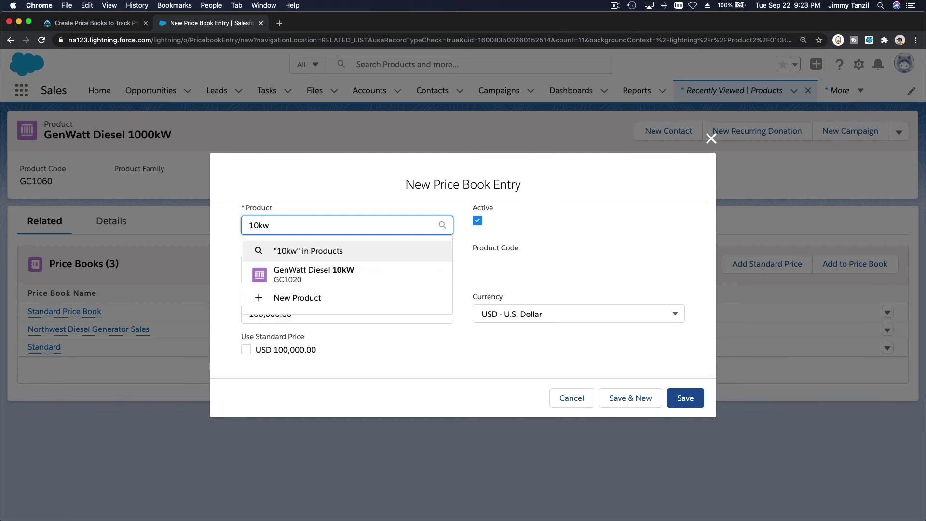
{"action": "left_click", "coordinate": [403, 275]}
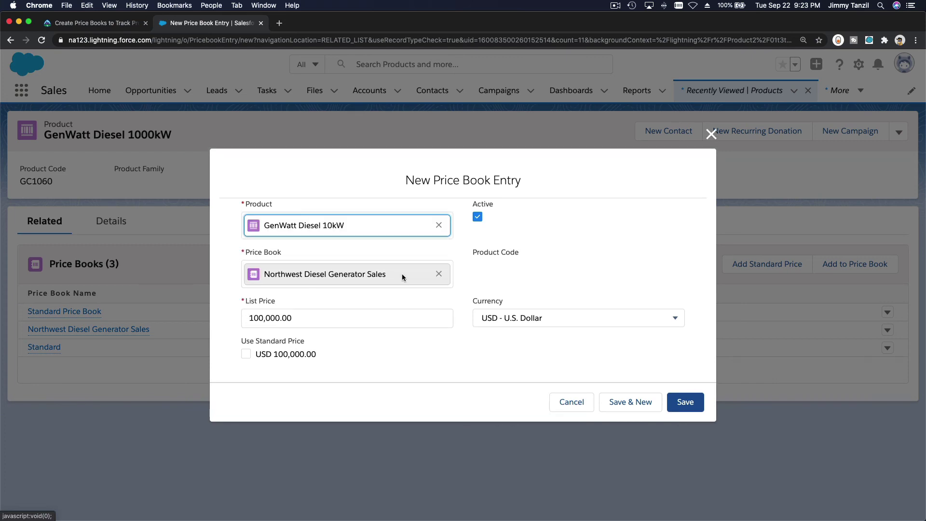
{"action": "triple_click", "coordinate": [386, 310]}
{"action": "type", "text": "4,500."}
{"action": "key", "text": "BackSpace"}
{"action": "left_click", "coordinate": [691, 400]}
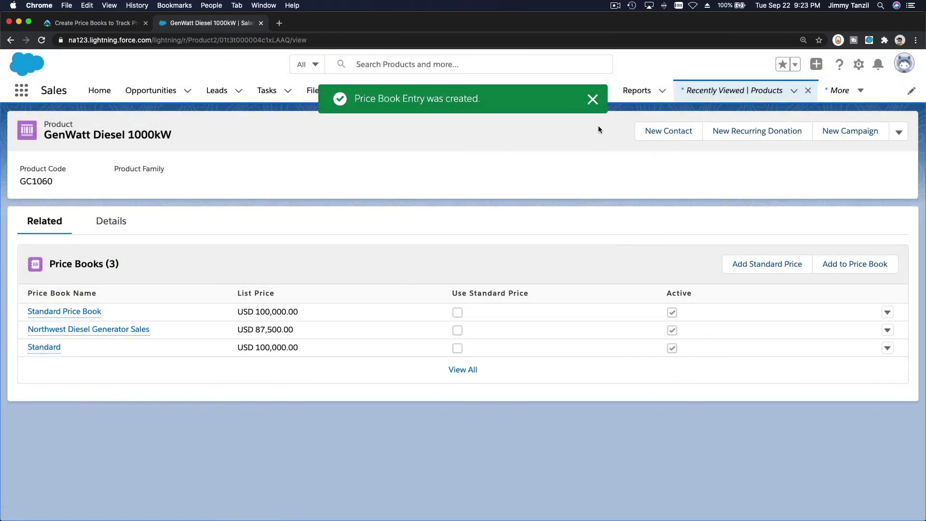
{"action": "left_click", "coordinate": [593, 99]}
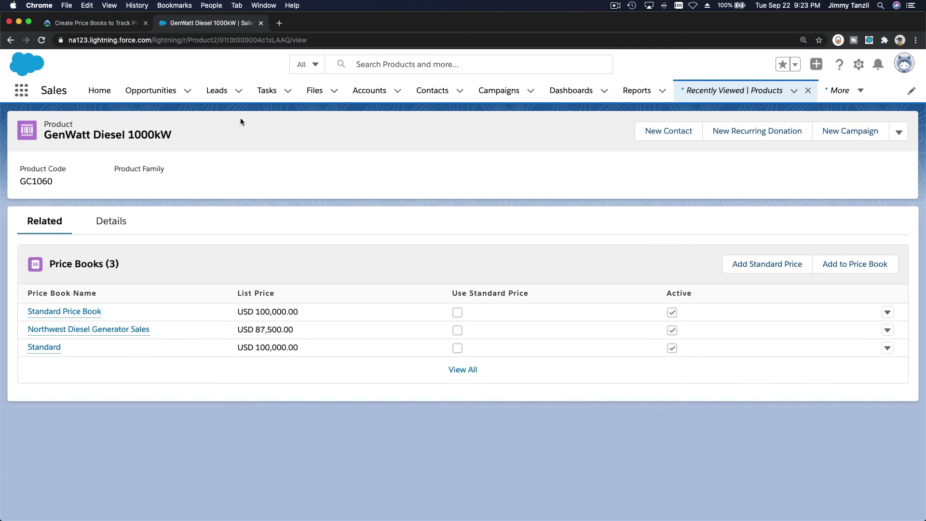
Check the Northwest Diesel price book challenge for 500 points and glance at the module's units list
{"action": "left_click", "coordinate": [108, 23]}
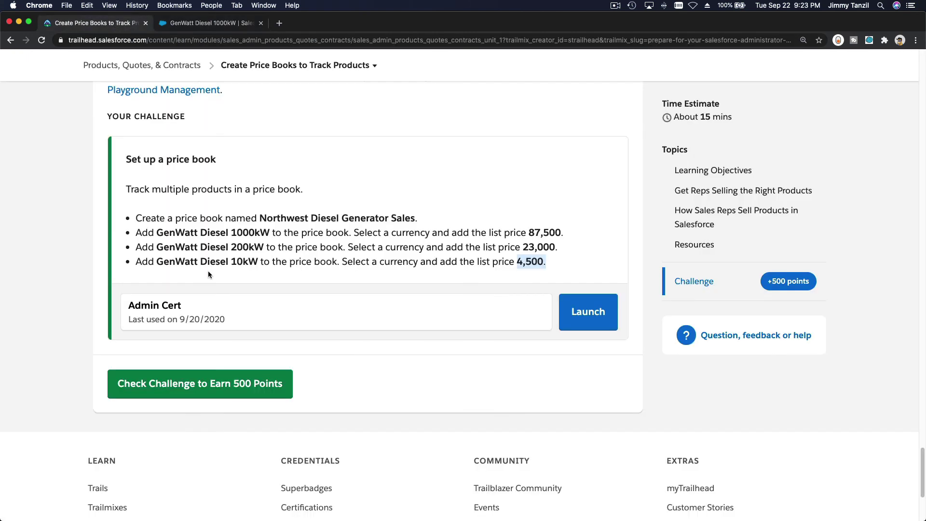
{"action": "left_click", "coordinate": [285, 359]}
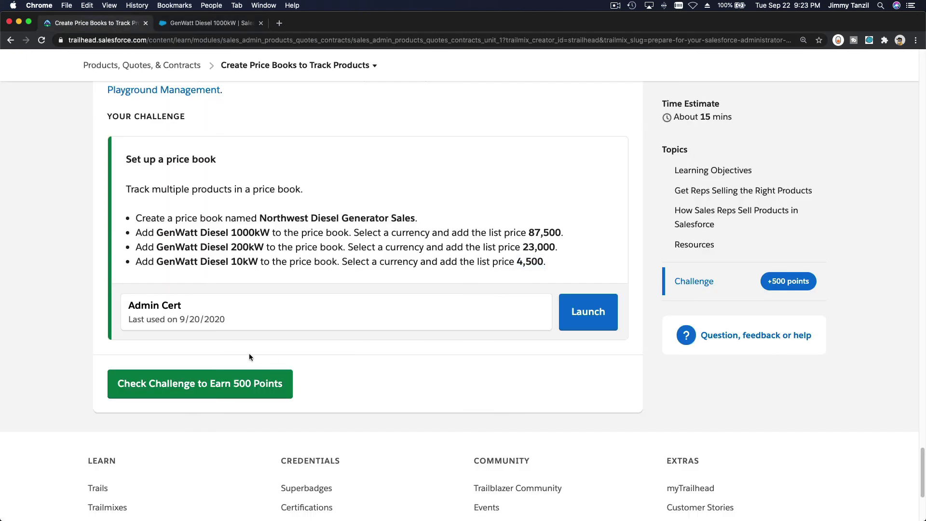
{"action": "left_click", "coordinate": [225, 390]}
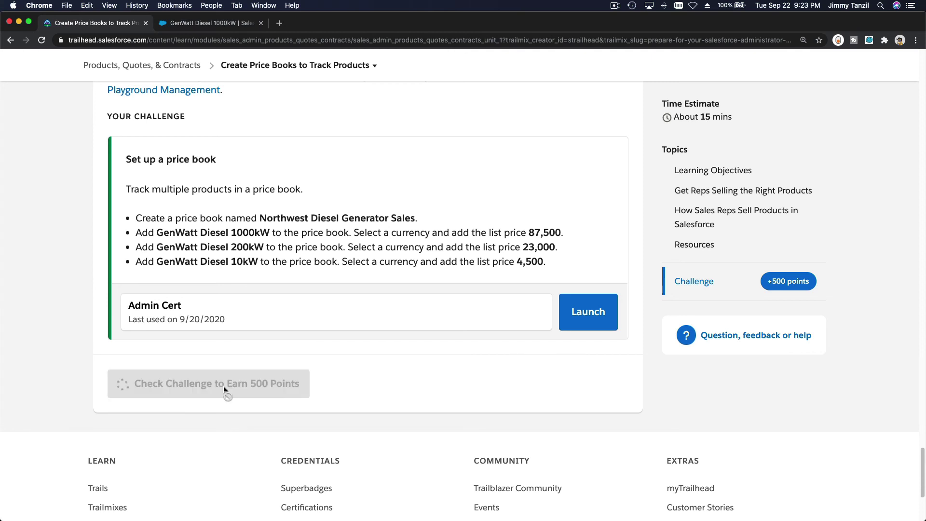
{"action": "left_click", "coordinate": [290, 65]}
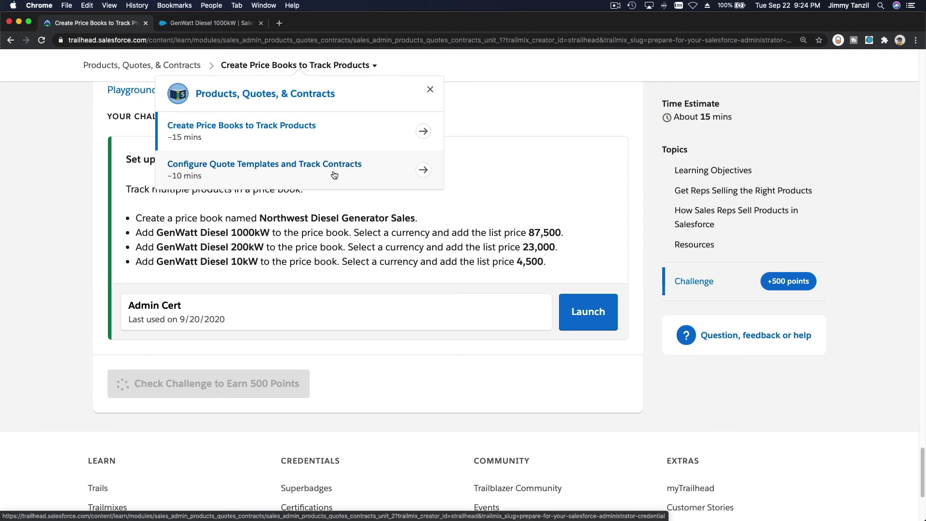
{"action": "left_click", "coordinate": [643, 173]}
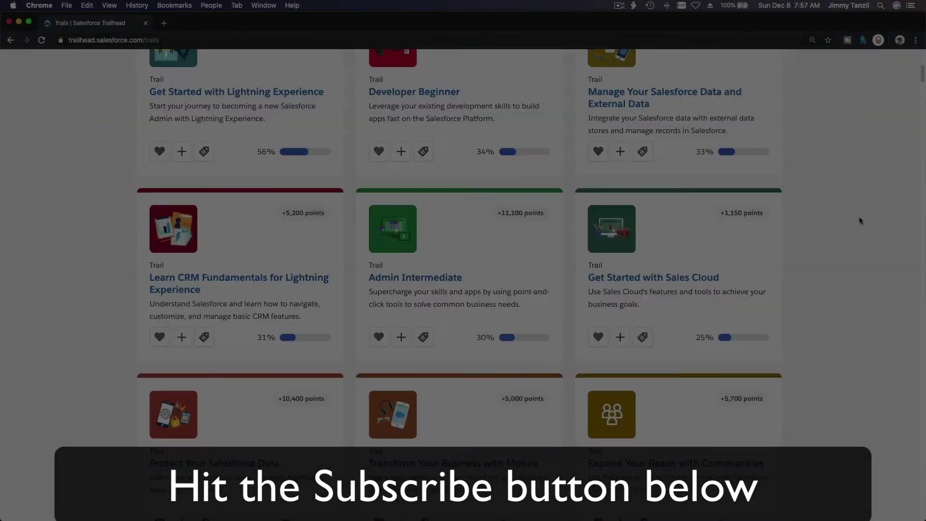
Scroll the AppExchange home page past Trending Now down to Blaze Your Trail with AppExchange
{"action": "scroll", "coordinate": [860, 220], "scroll_direction": "down", "scroll_amount": 15}
{"action": "scroll", "coordinate": [860, 220], "scroll_direction": "down", "scroll_amount": 20}
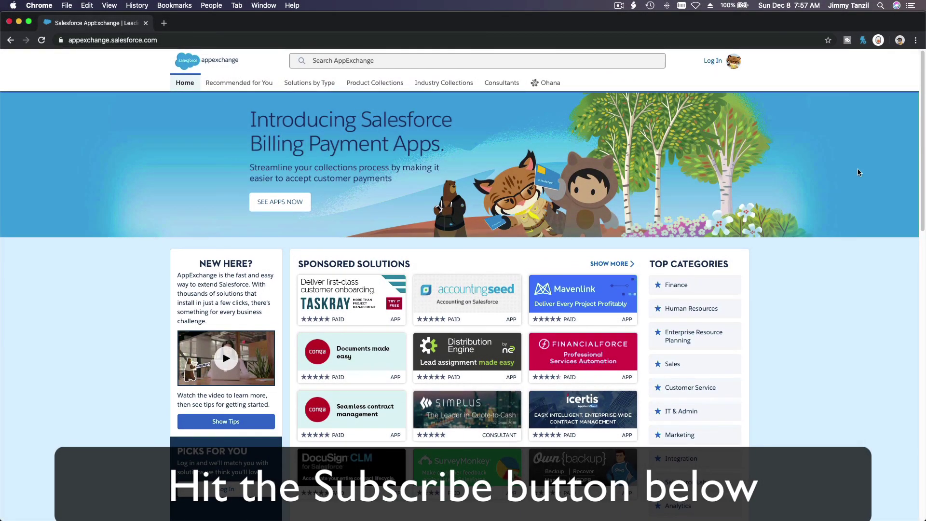
{"action": "scroll", "coordinate": [858, 172], "scroll_direction": "down", "scroll_amount": 10}
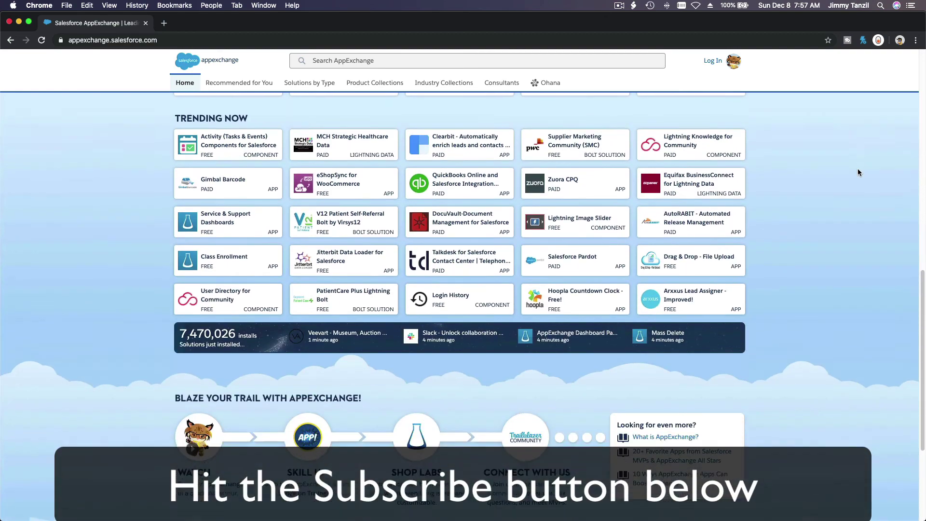
{"action": "scroll", "coordinate": [858, 172], "scroll_direction": "down", "scroll_amount": 5}
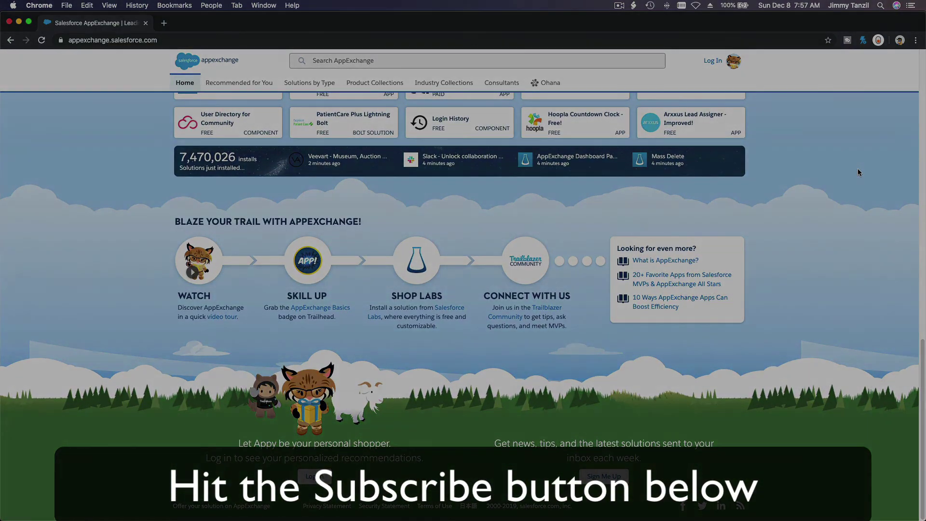